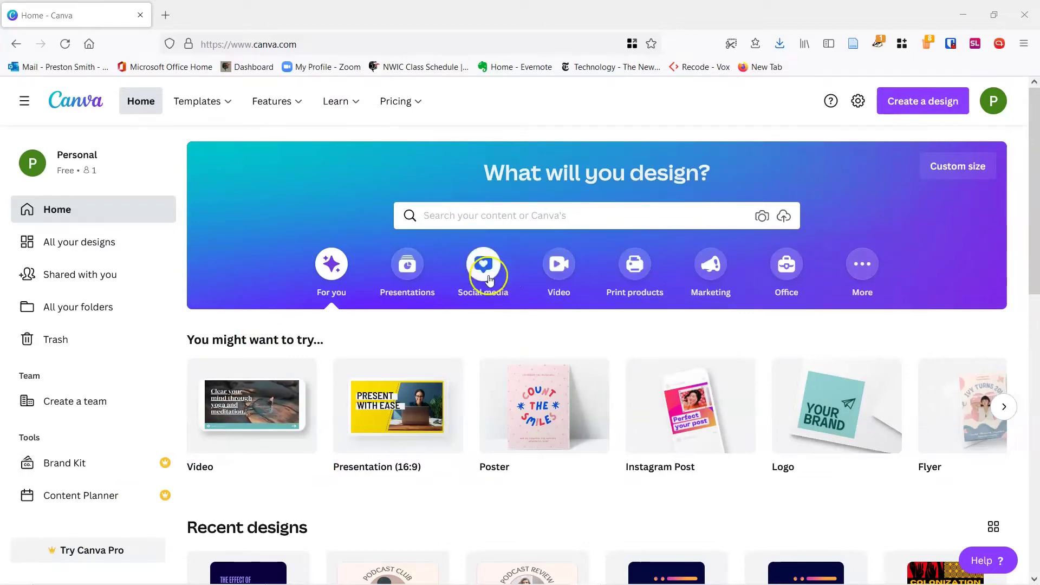
Preview the presentation templates, then the office document templates.
{"action": "left_click", "coordinate": [414, 269]}
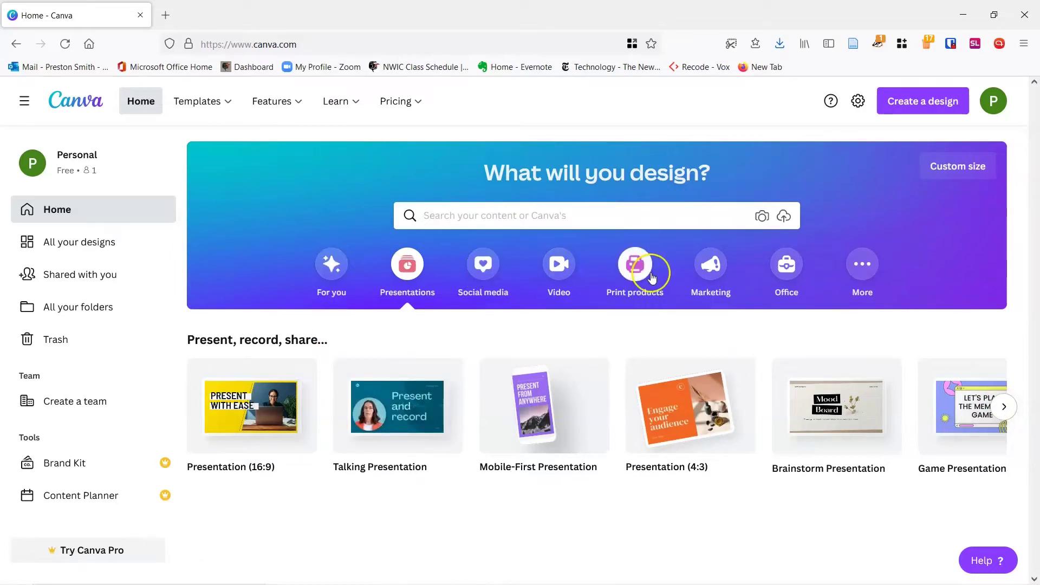
{"action": "left_click", "coordinate": [785, 269]}
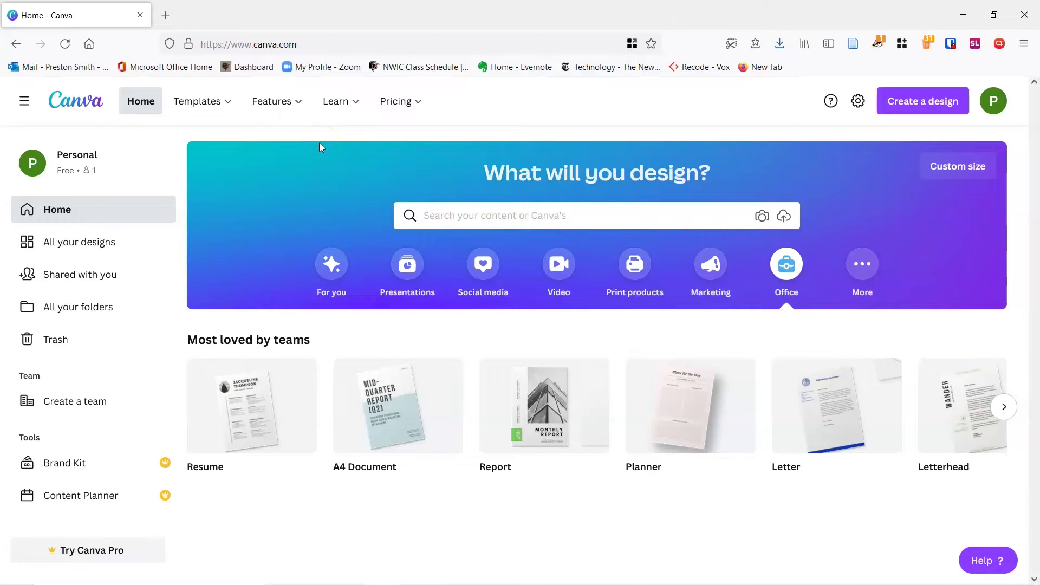
{"action": "mouse_move", "coordinate": [211, 103]}
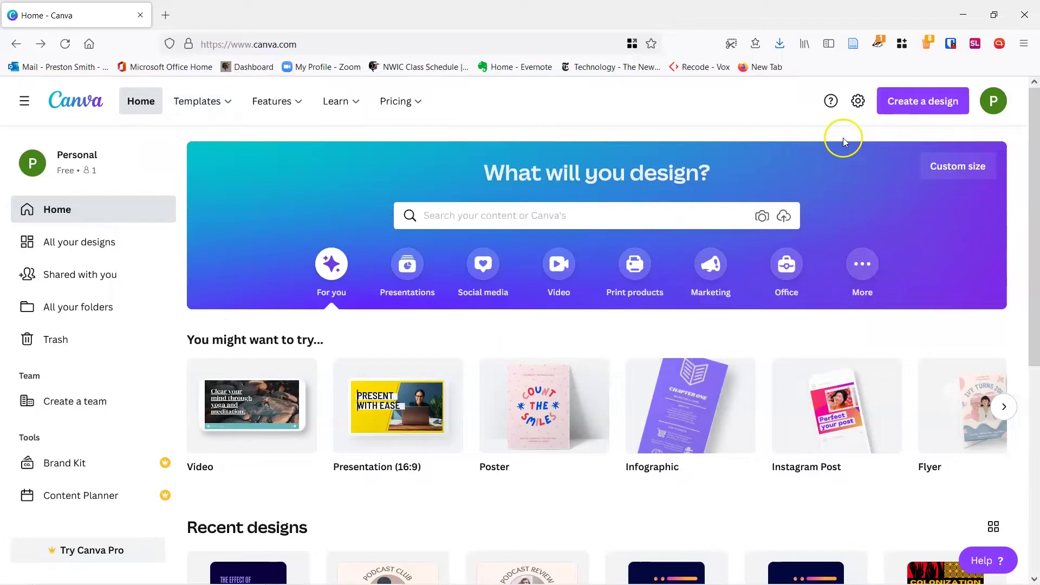
Create a new blank Poster design from the Create a design list.
{"action": "left_click", "coordinate": [924, 106]}
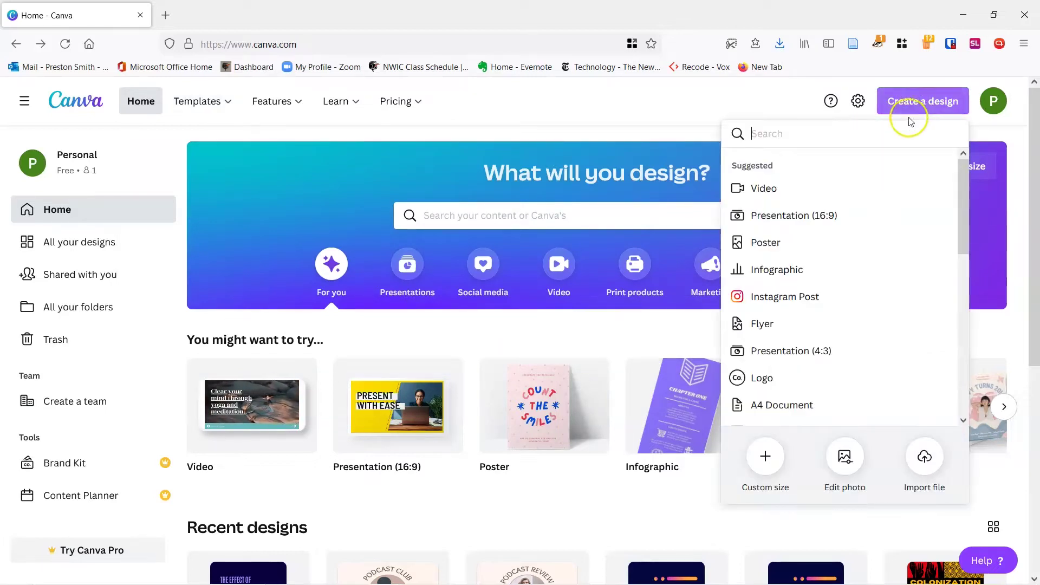
{"action": "left_click", "coordinate": [862, 199]}
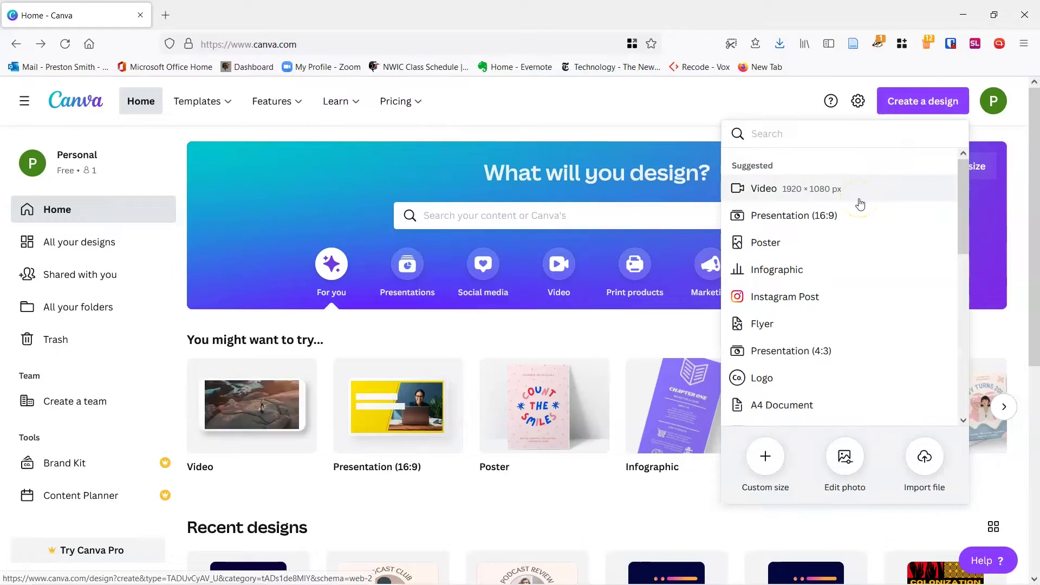
{"action": "left_click", "coordinate": [757, 246]}
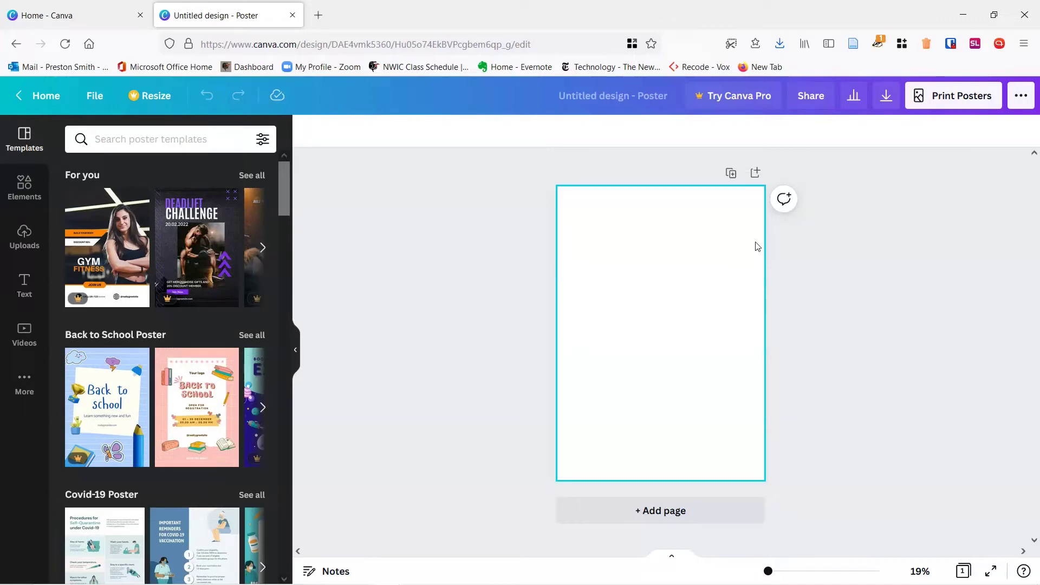
Deselect the blank poster page and scroll through the default poster templates.
{"action": "left_click", "coordinate": [525, 179]}
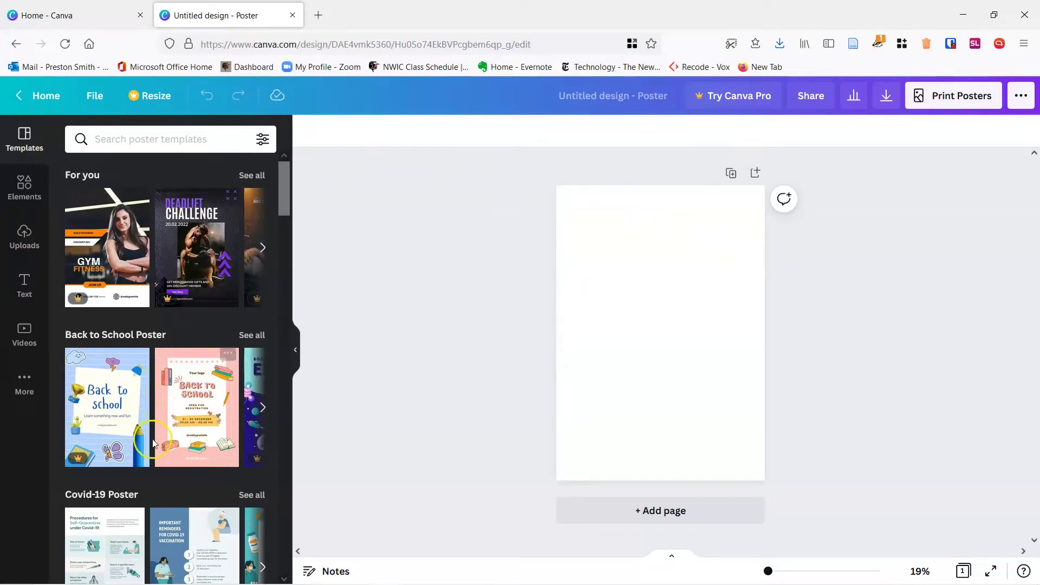
{"action": "scroll", "coordinate": [153, 441], "scroll_direction": "down", "scroll_amount": 5}
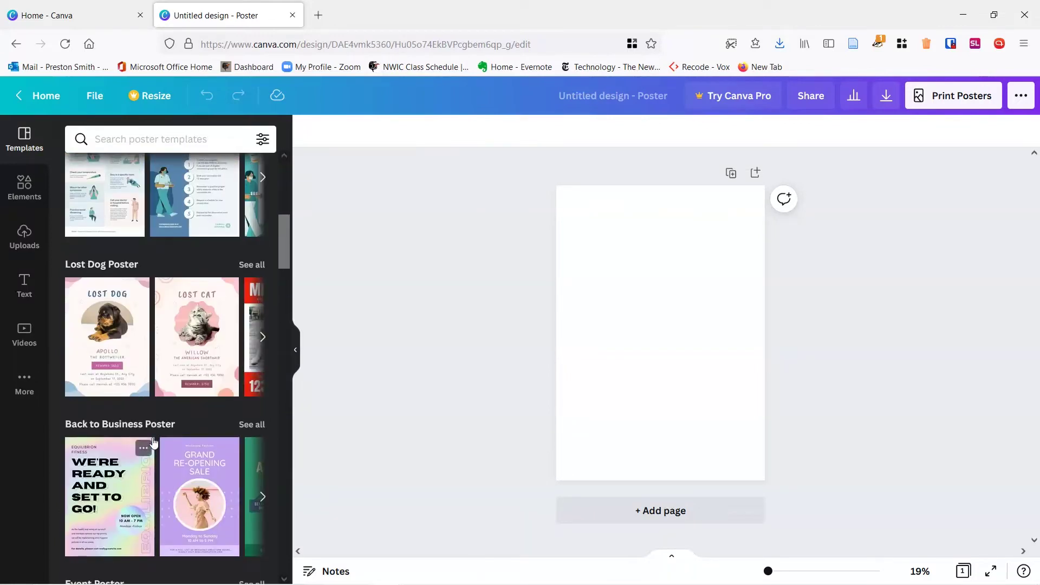
{"action": "scroll", "coordinate": [153, 441], "scroll_direction": "down", "scroll_amount": 3}
{"action": "scroll", "coordinate": [153, 442], "scroll_direction": "up", "scroll_amount": 4}
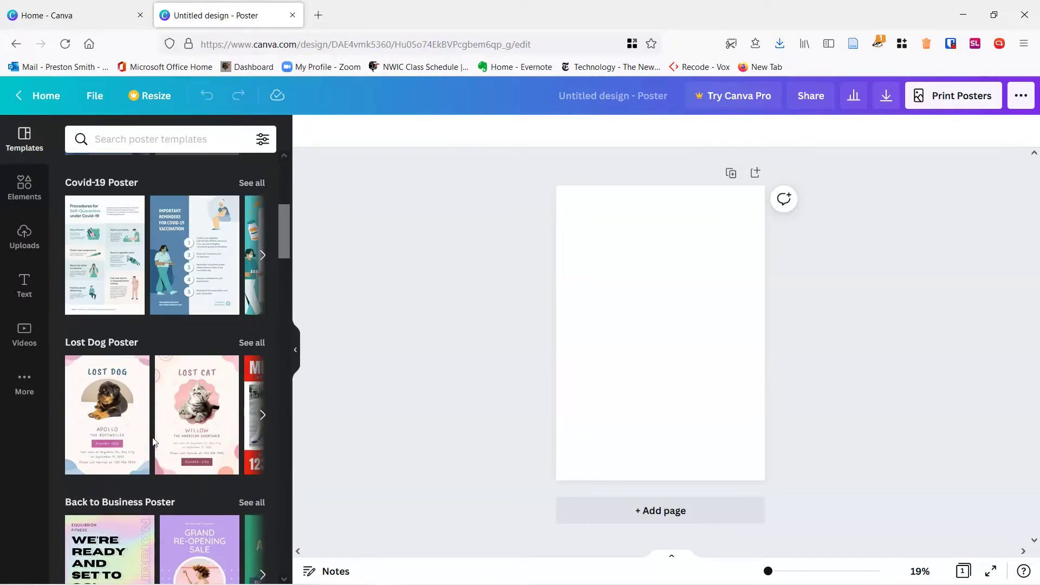
{"action": "scroll", "coordinate": [153, 441], "scroll_direction": "up", "scroll_amount": 5}
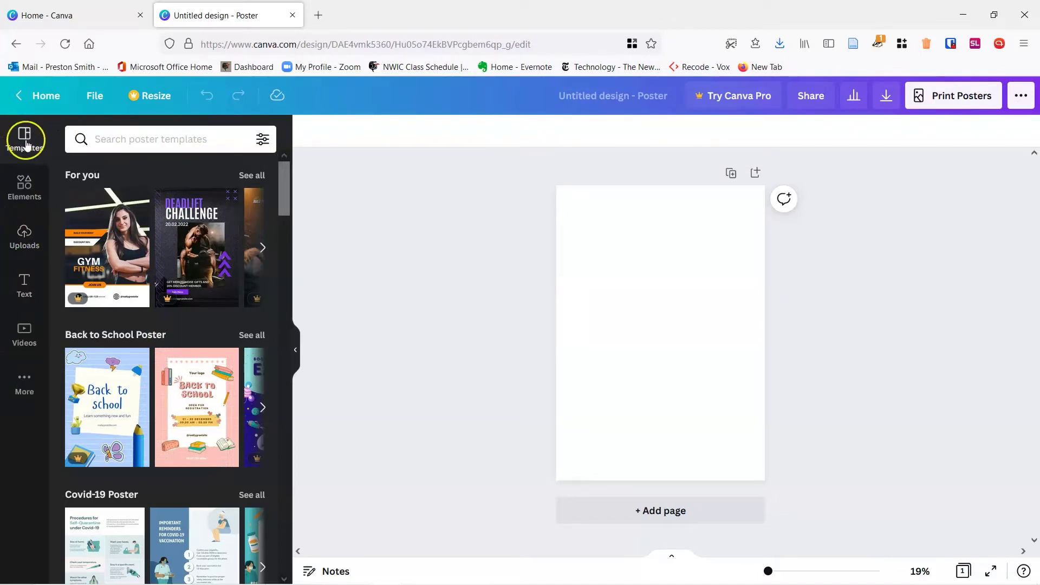
Search the poster templates for 'podcast' and scroll through the results.
{"action": "left_click", "coordinate": [120, 136]}
{"action": "type", "text": "podcast"}
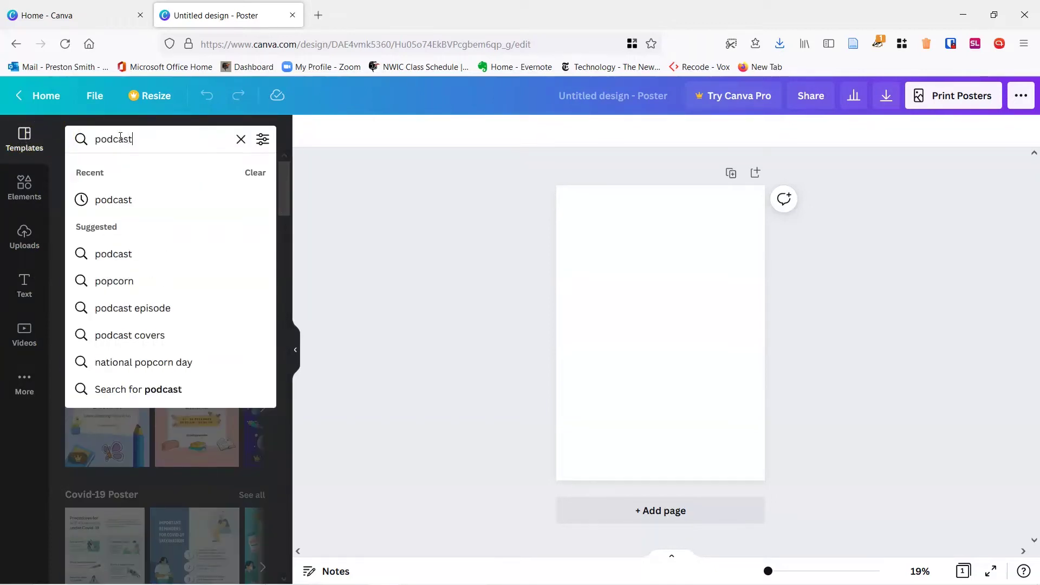
{"action": "key", "text": "Return"}
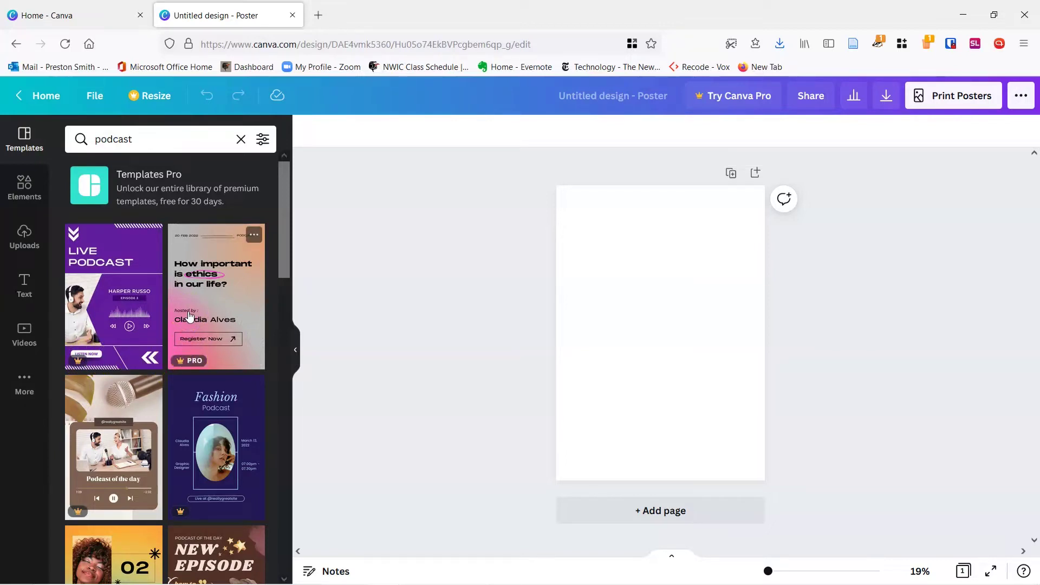
{"action": "scroll", "coordinate": [189, 317], "scroll_direction": "down", "scroll_amount": 5}
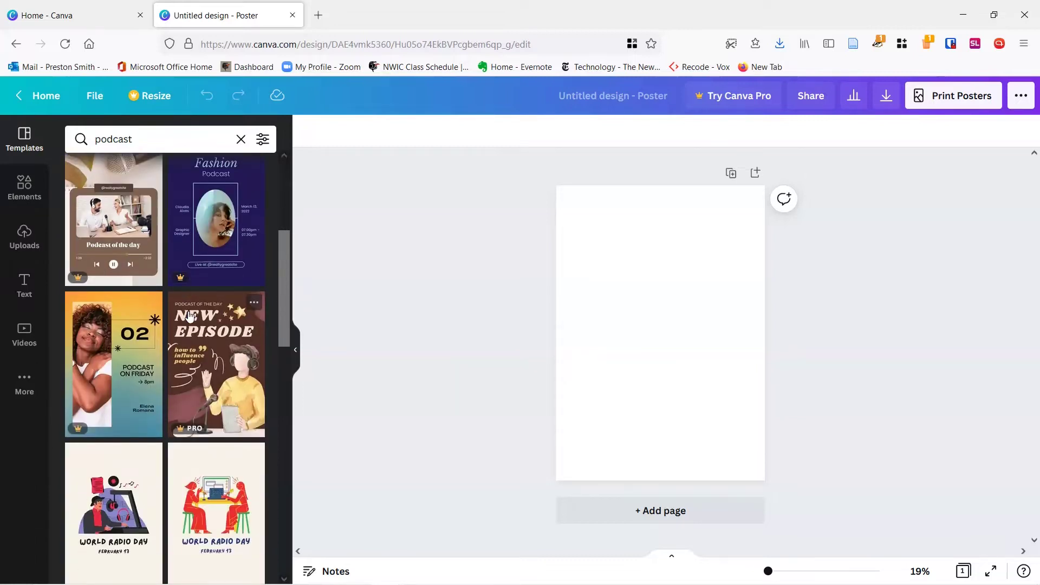
{"action": "scroll", "coordinate": [189, 316], "scroll_direction": "down", "scroll_amount": 3}
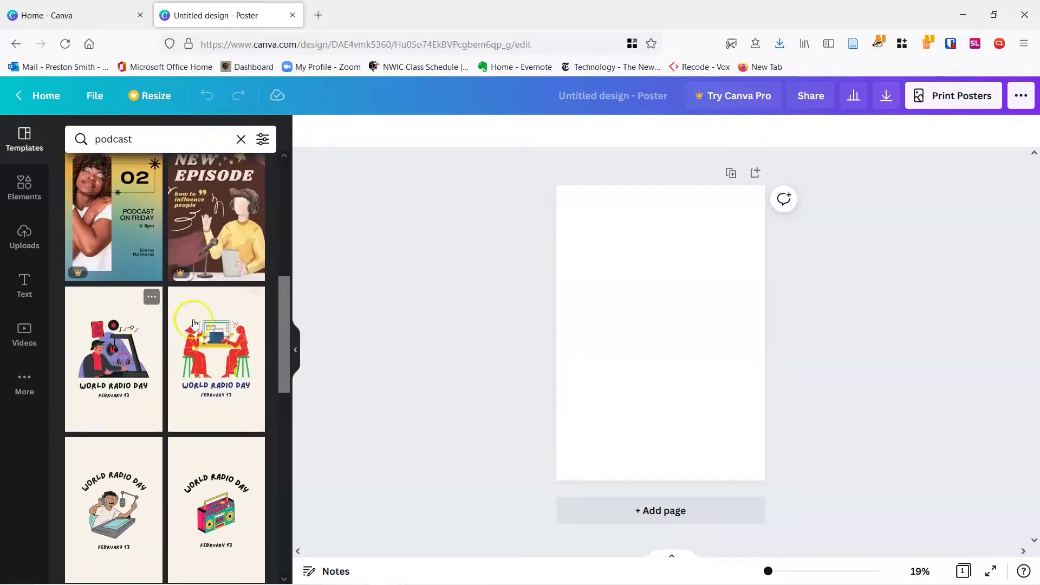
{"action": "scroll", "coordinate": [108, 242], "scroll_direction": "up", "scroll_amount": 3}
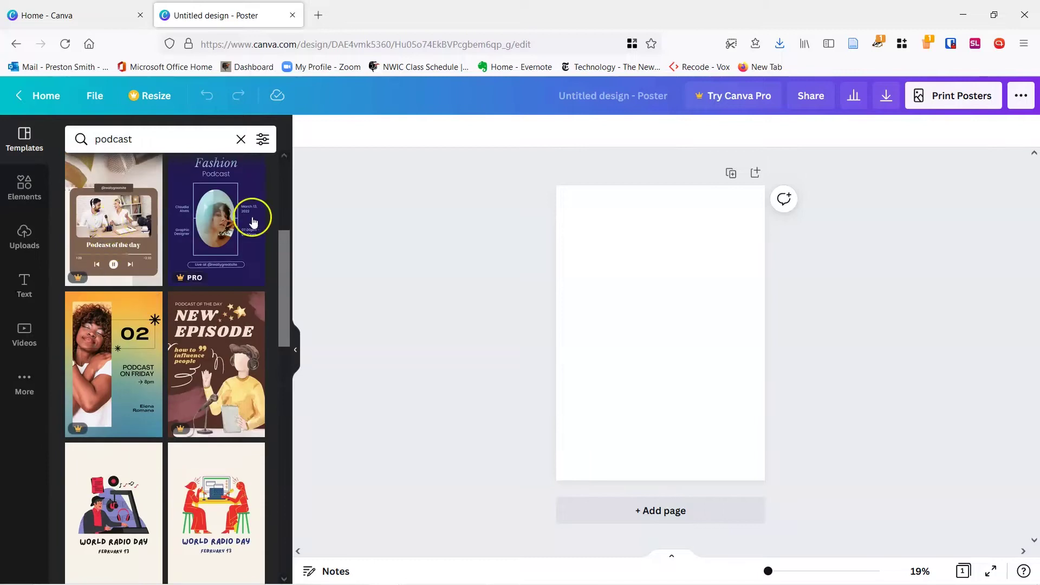
{"action": "scroll", "coordinate": [204, 355], "scroll_direction": "down", "scroll_amount": 2}
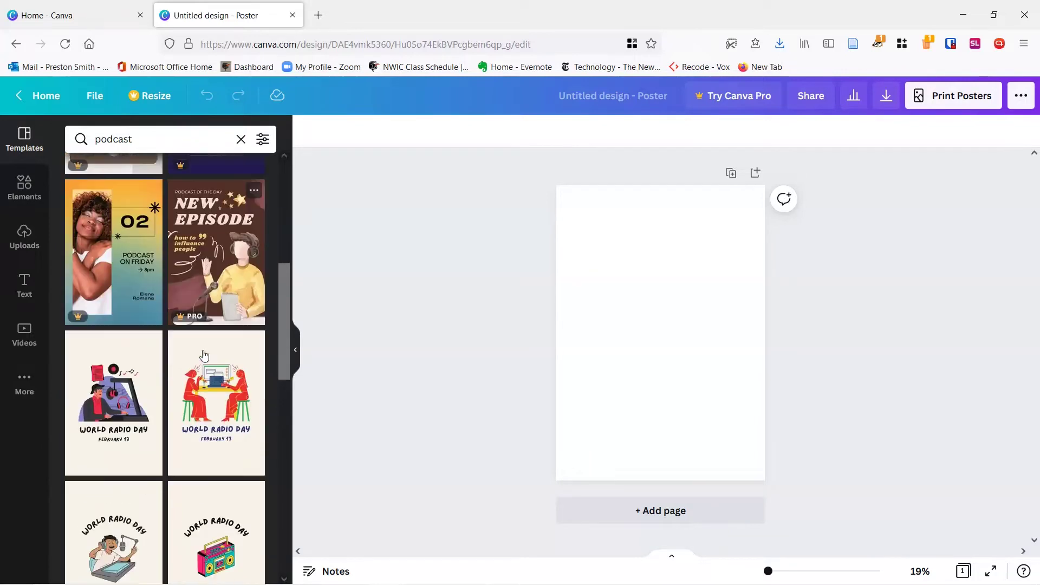
{"action": "scroll", "coordinate": [204, 356], "scroll_direction": "down", "scroll_amount": 6}
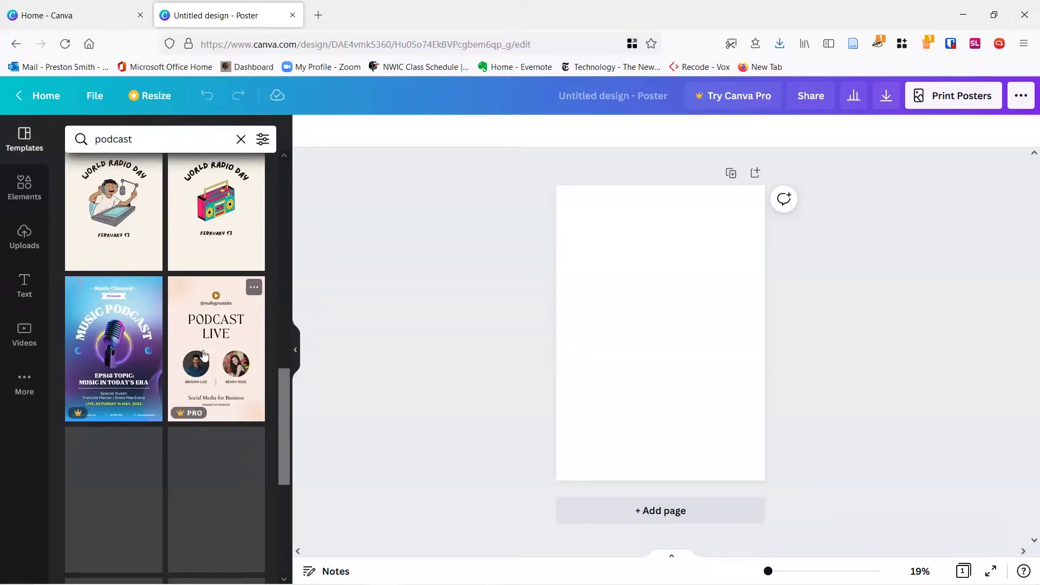
{"action": "scroll", "coordinate": [204, 356], "scroll_direction": "down", "scroll_amount": 5}
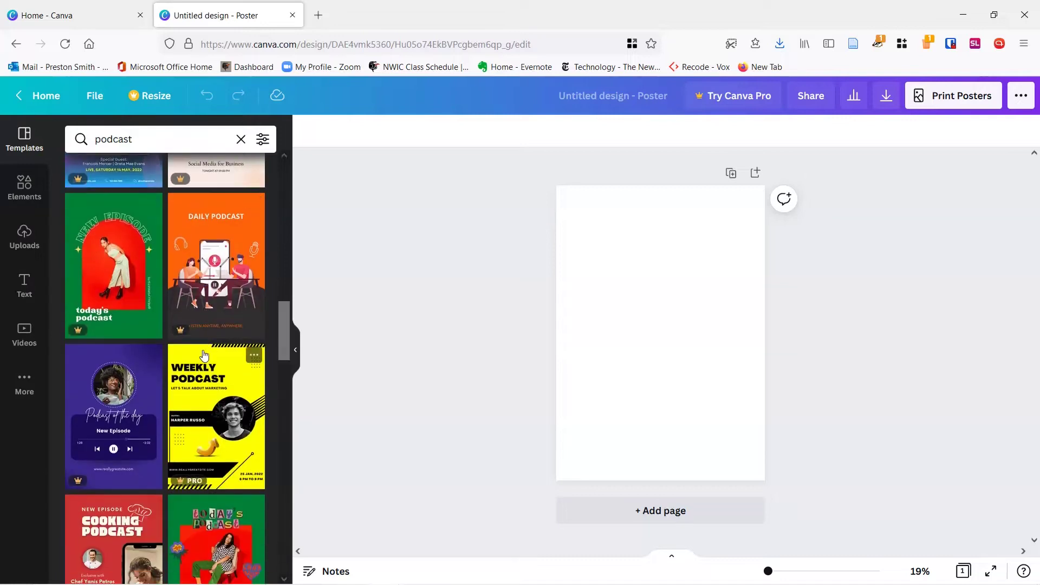
{"action": "scroll", "coordinate": [204, 356], "scroll_direction": "down", "scroll_amount": 7}
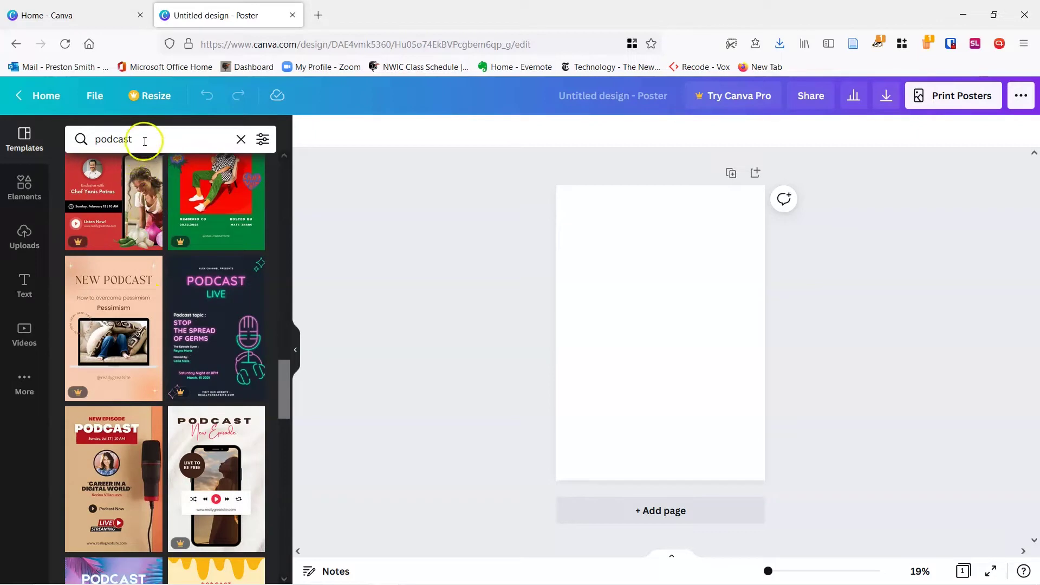
Search templates for 'microphone' and apply the Open Mic Night template to the poster.
{"action": "left_click_drag", "start_coordinate": [144, 139], "coordinate": [69, 129]}
{"action": "type", "text": "microphone"}
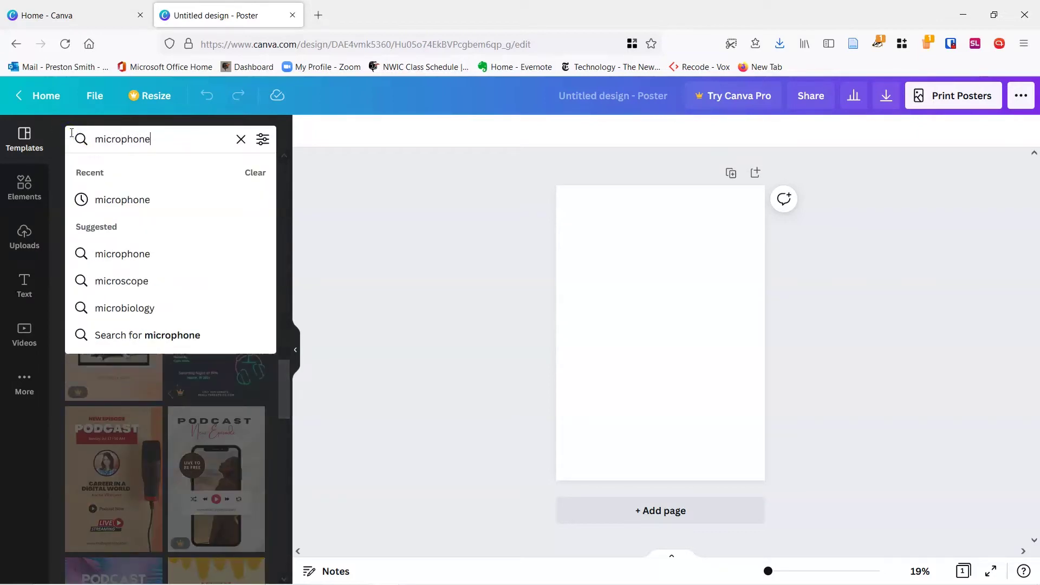
{"action": "key", "text": "Return"}
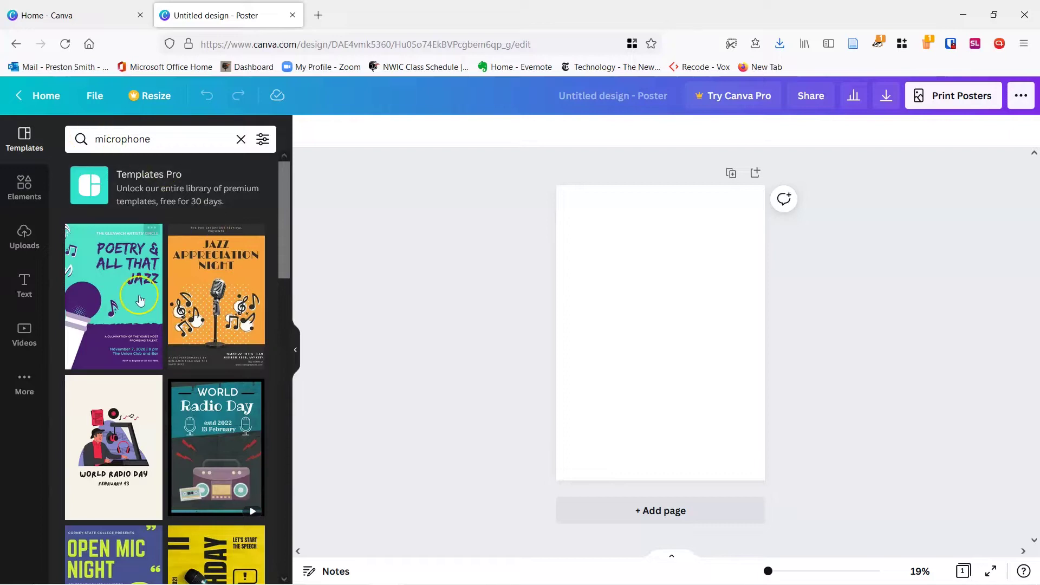
{"action": "left_click", "coordinate": [137, 295]}
{"action": "left_click_drag", "start_coordinate": [285, 163], "coordinate": [284, 222]}
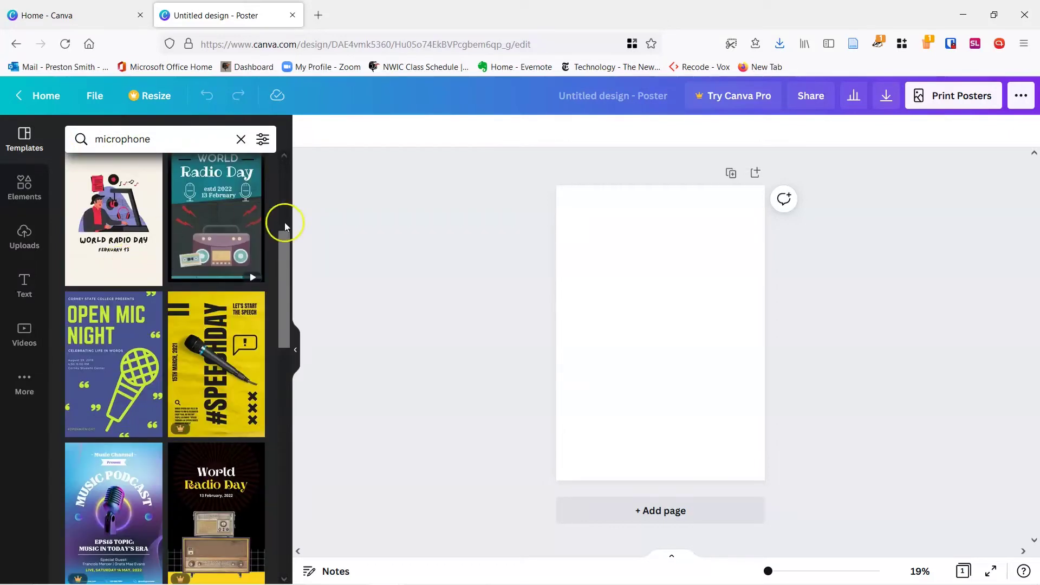
{"action": "left_click", "coordinate": [110, 353]}
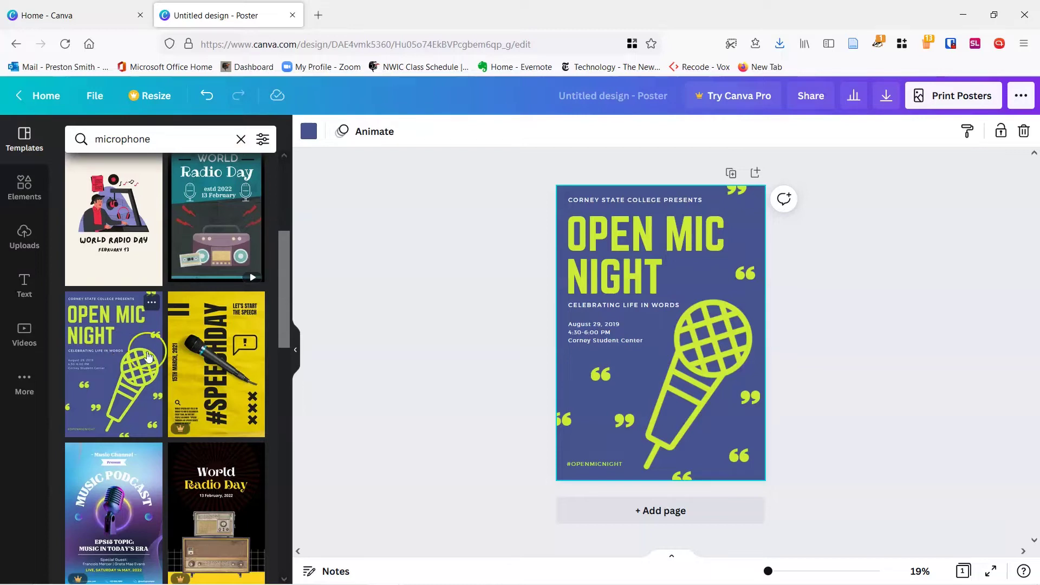
Shrink the OPEN MIC NIGHT title to size 217.
{"action": "left_click", "coordinate": [634, 242]}
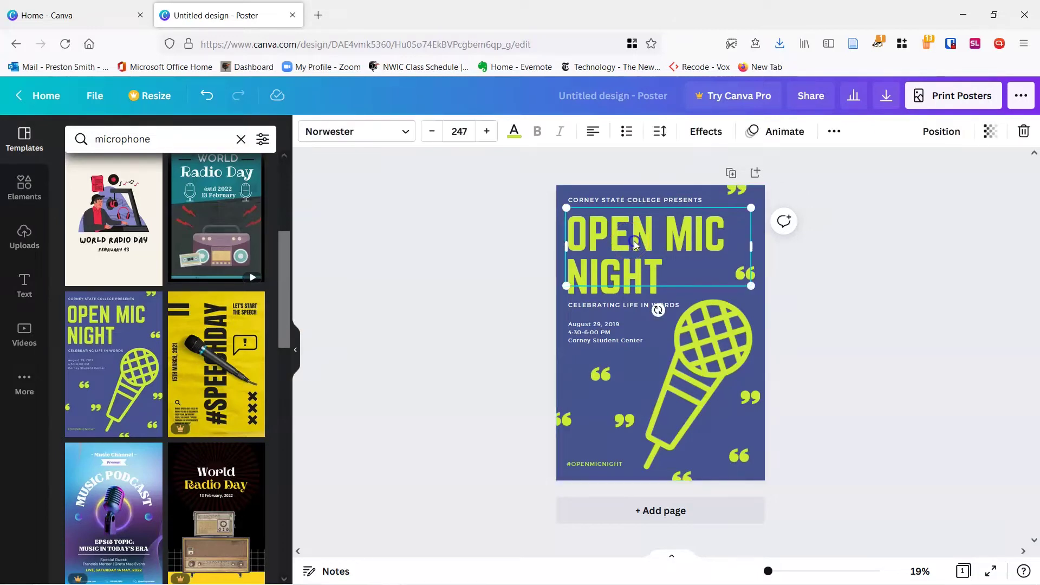
{"action": "mouse_move", "coordinate": [635, 243]}
{"action": "left_mouse_down"}
{"action": "mouse_move", "coordinate": [663, 285]}
{"action": "mouse_move", "coordinate": [636, 240]}
{"action": "left_mouse_up"}
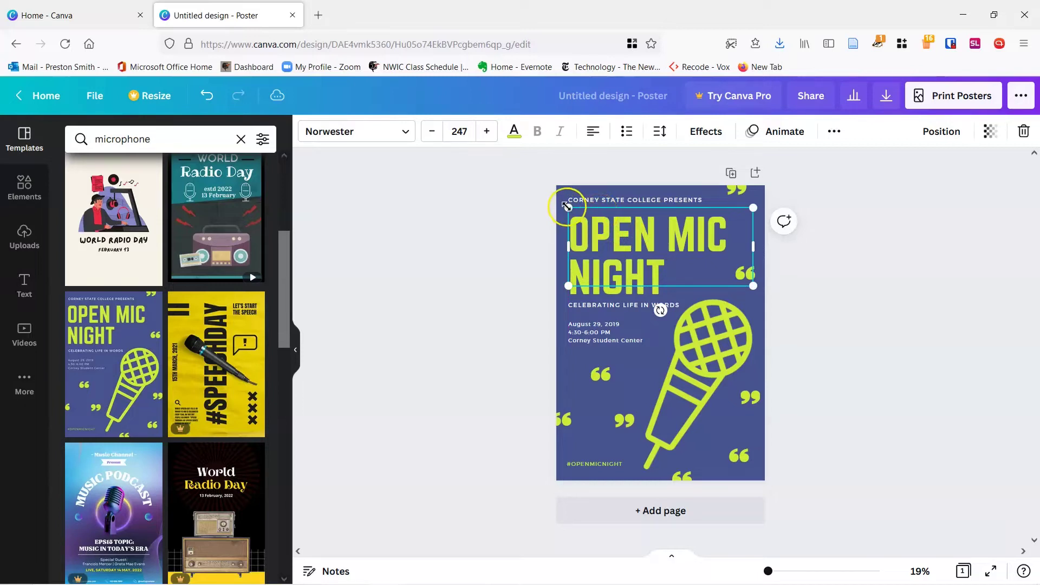
{"action": "left_click_drag", "start_coordinate": [567, 206], "coordinate": [568, 248]}
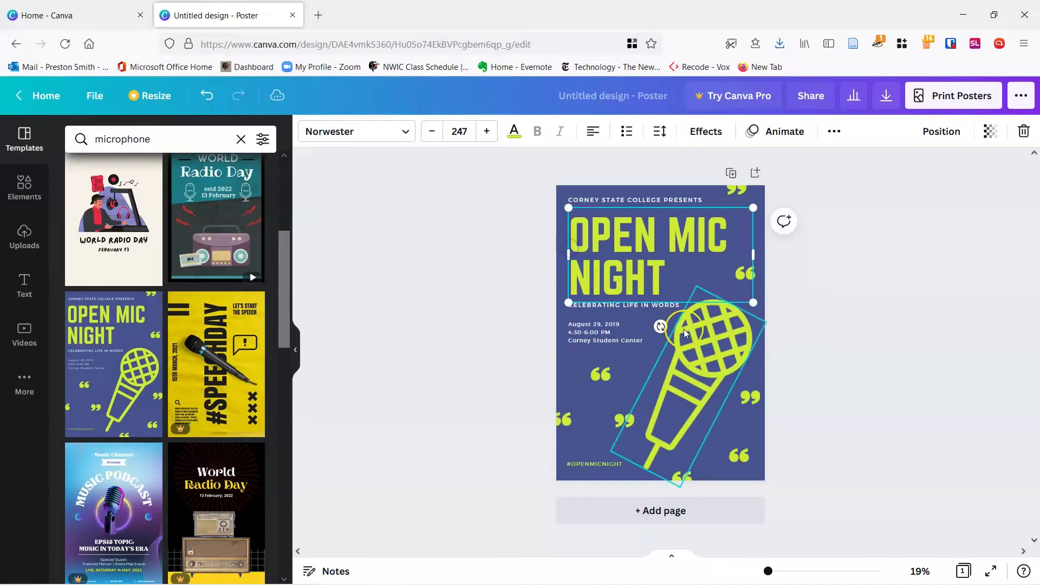
Enlarge the microphone graphic and move it slightly lower on the poster.
{"action": "left_click", "coordinate": [701, 344]}
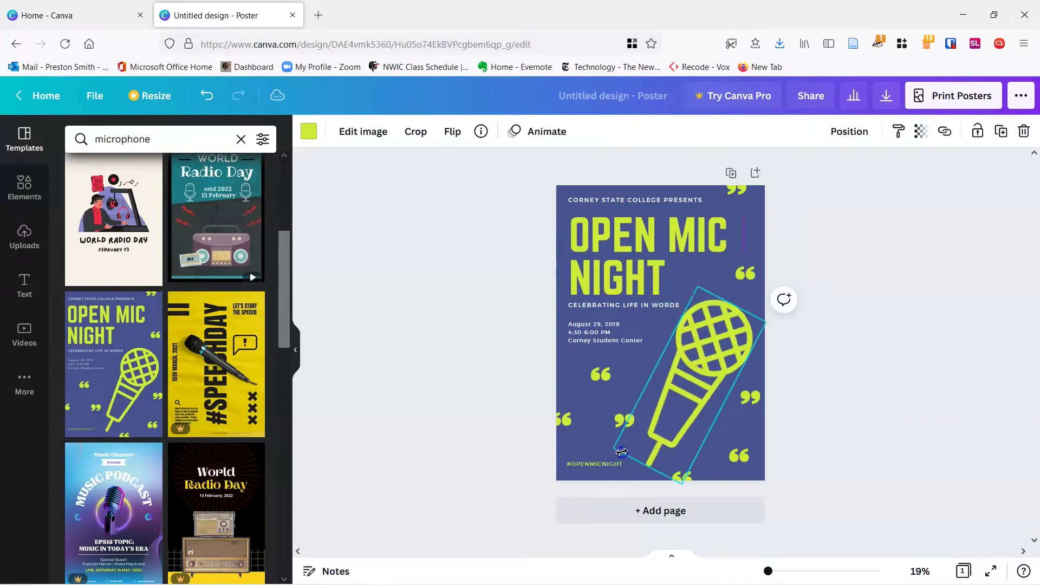
{"action": "left_click_drag", "start_coordinate": [621, 451], "coordinate": [582, 457]}
{"action": "left_click_drag", "start_coordinate": [696, 371], "coordinate": [690, 391]}
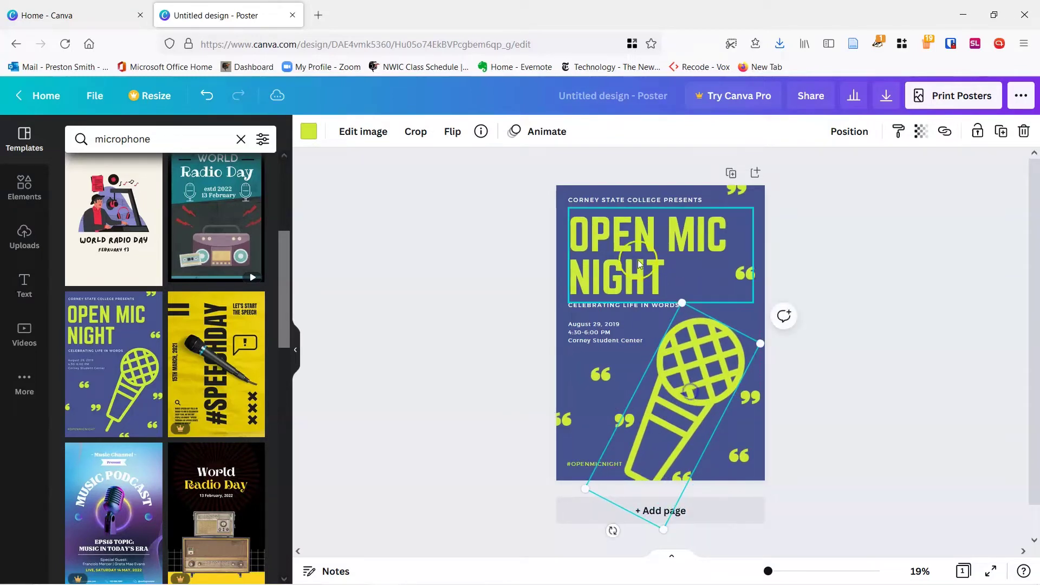
Retitle the poster PODCAST CLUB on two lines and change the subtitle to a host credit line.
{"action": "double_click", "coordinate": [670, 277]}
{"action": "key", "text": "BackSpace"}
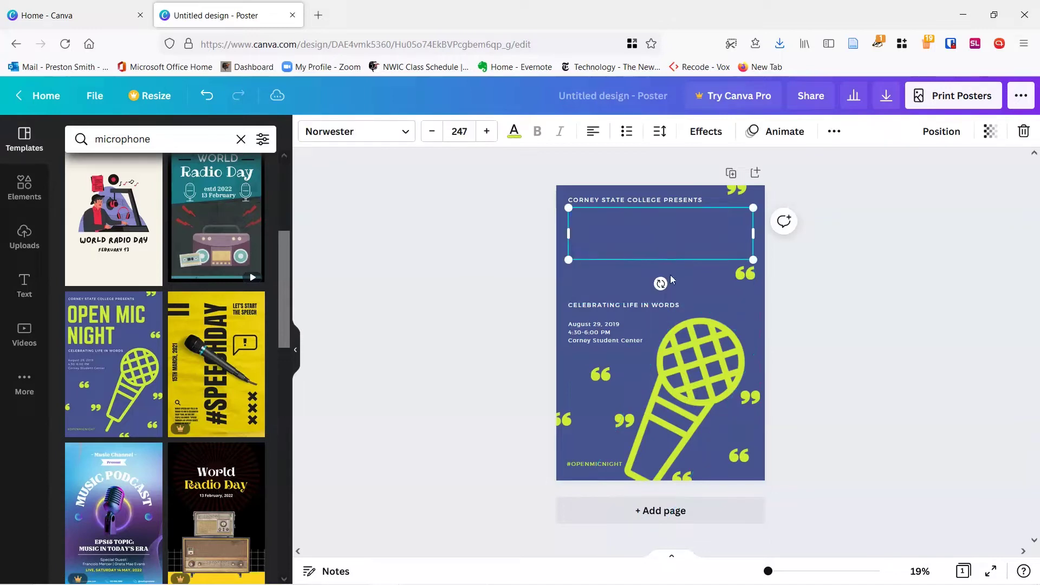
{"action": "type", "text": "PODCAST"}
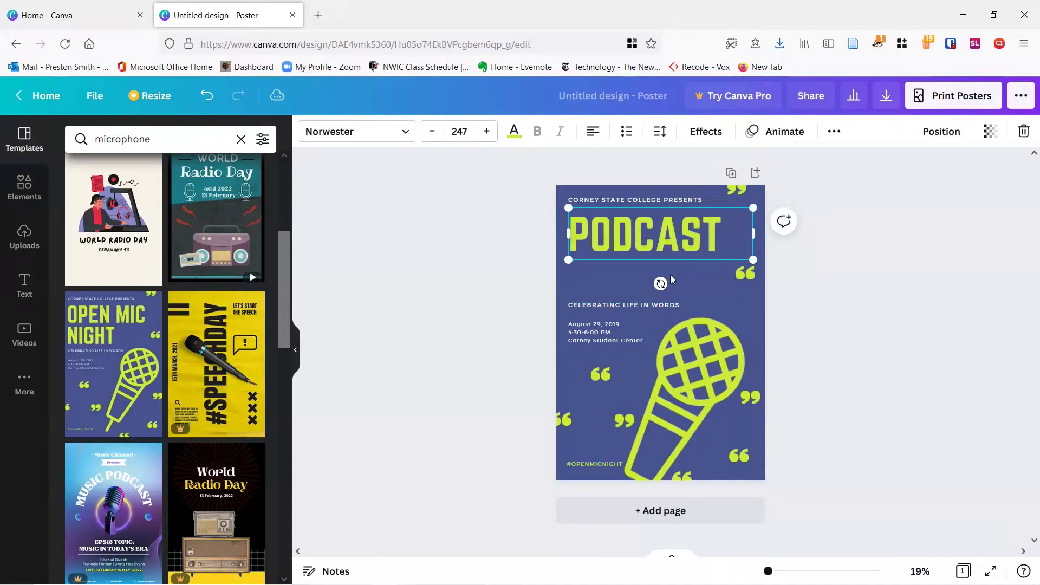
{"action": "key", "text": "Return"}
{"action": "type", "text": "CLUB"}
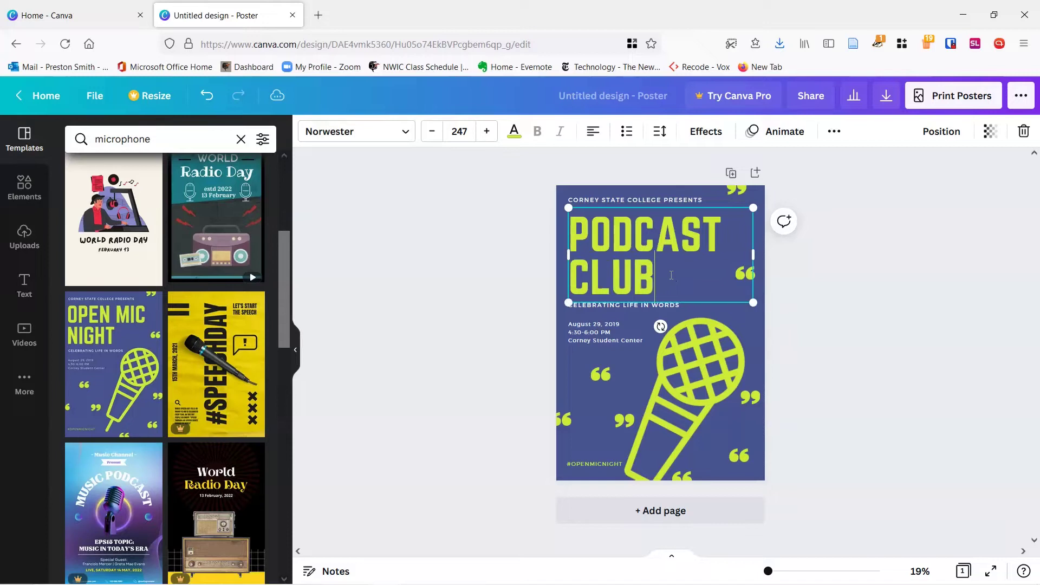
{"action": "left_click", "coordinate": [620, 308]}
{"action": "double_click", "coordinate": [621, 308]}
{"action": "type", "text": "W"}
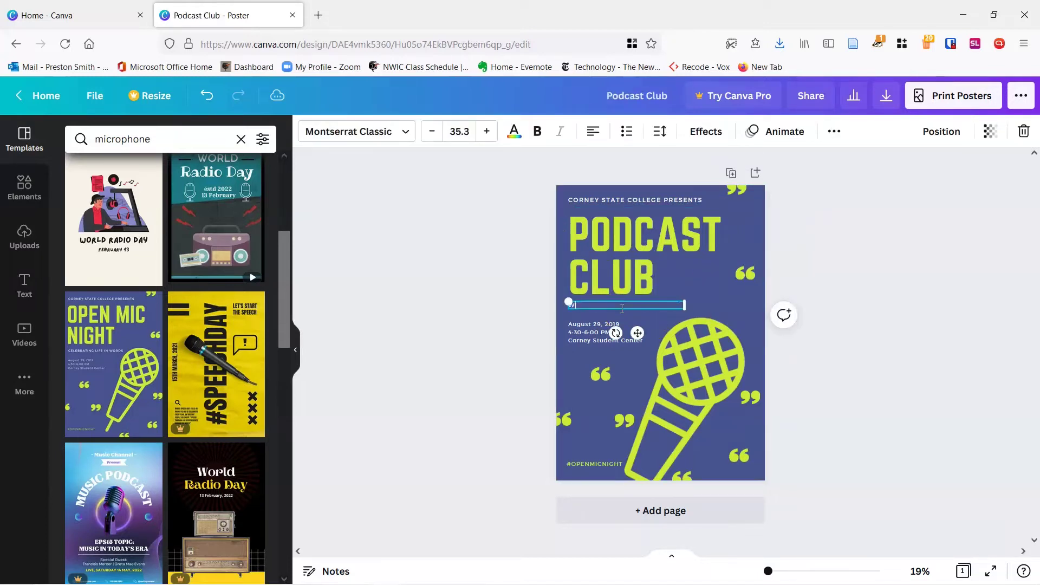
{"action": "type", "text": "/ YOUR HOST PRESTON"}
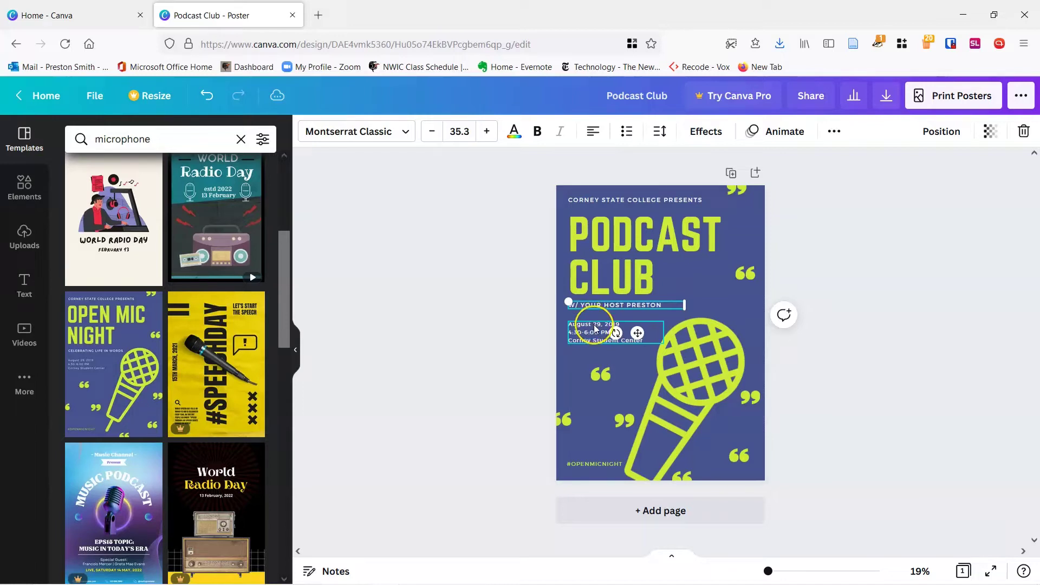
Change the date year to 2022, the venue to Zoom, and delete #OPENMICNIGHT.
{"action": "double_click", "coordinate": [617, 325]}
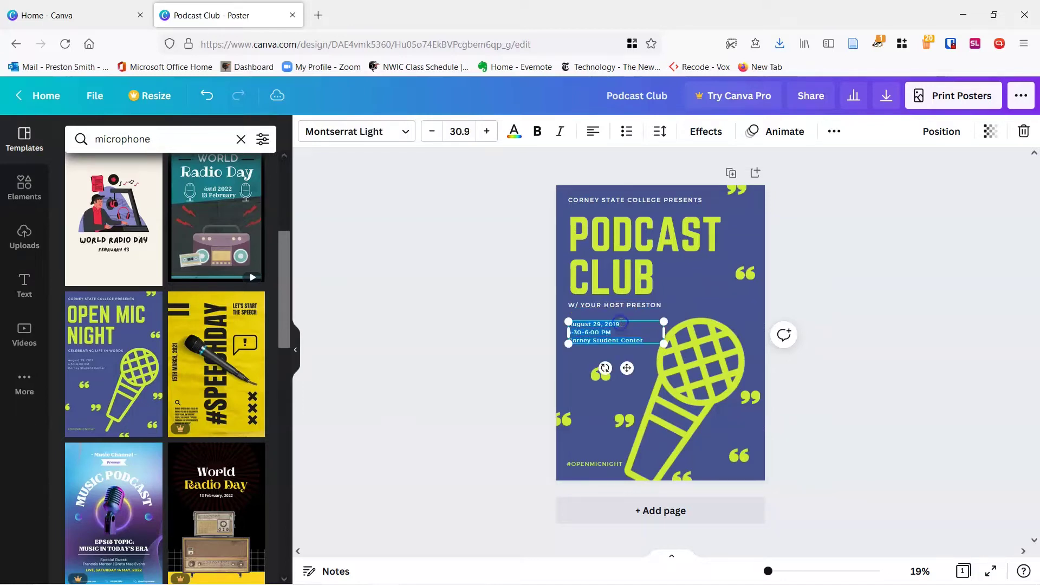
{"action": "left_click", "coordinate": [618, 323]}
{"action": "key", "text": "BackSpace"}
{"action": "key", "text": "BackSpace"}
{"action": "type", "text": "22"}
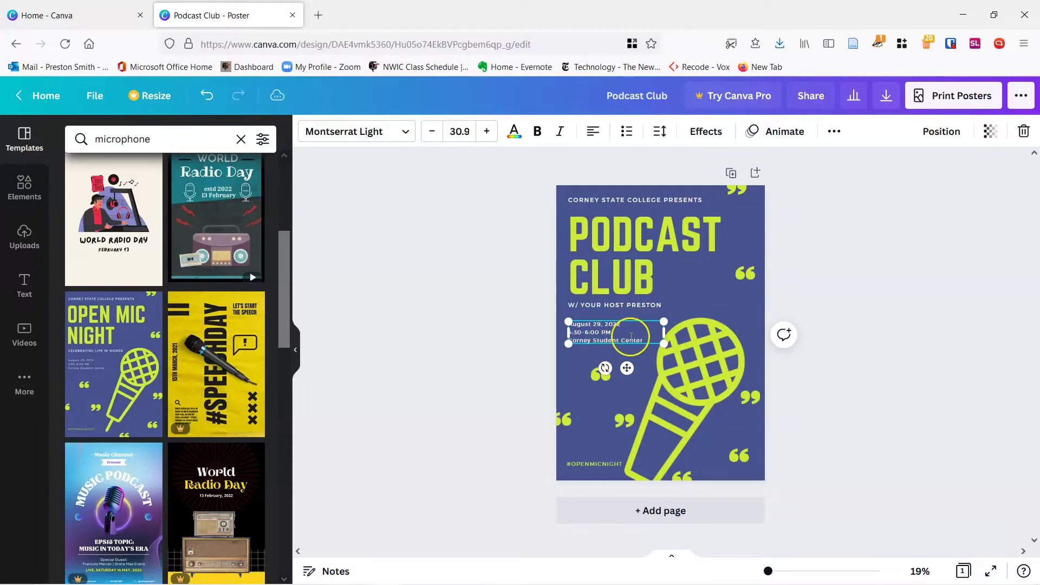
{"action": "triple_click", "coordinate": [631, 337]}
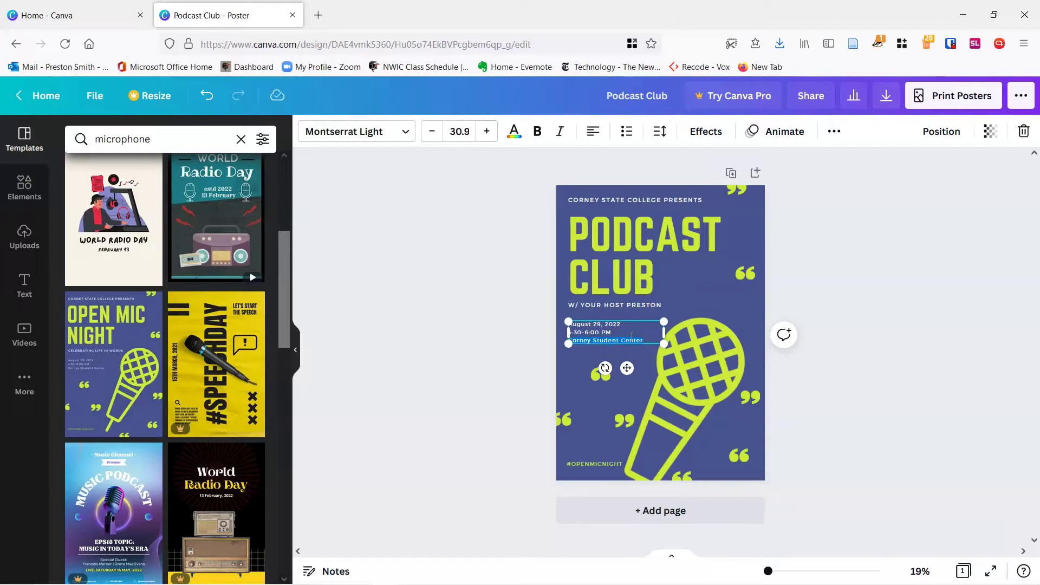
{"action": "type", "text": "Zoom"}
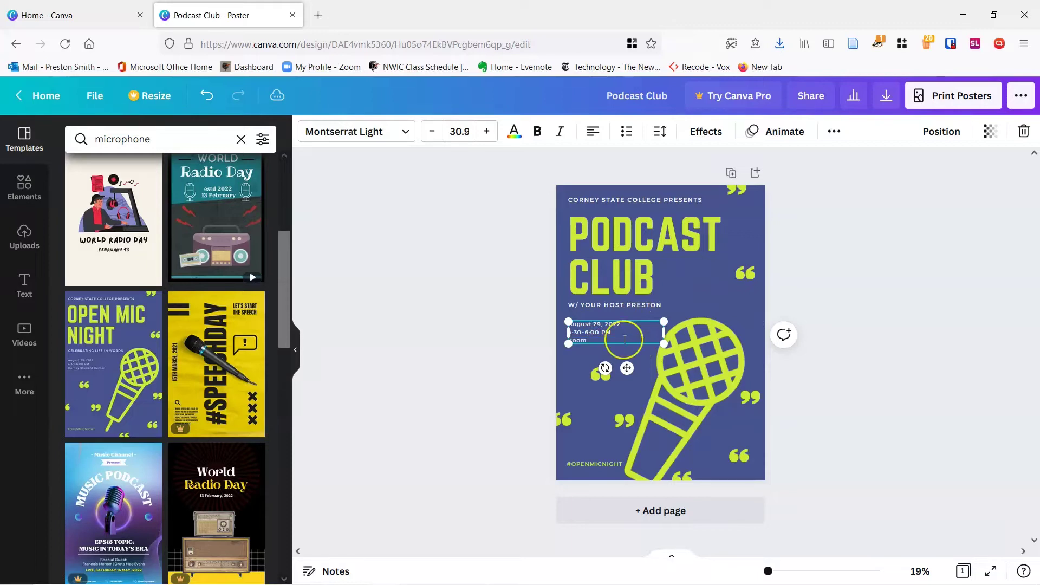
{"action": "left_click", "coordinate": [600, 465]}
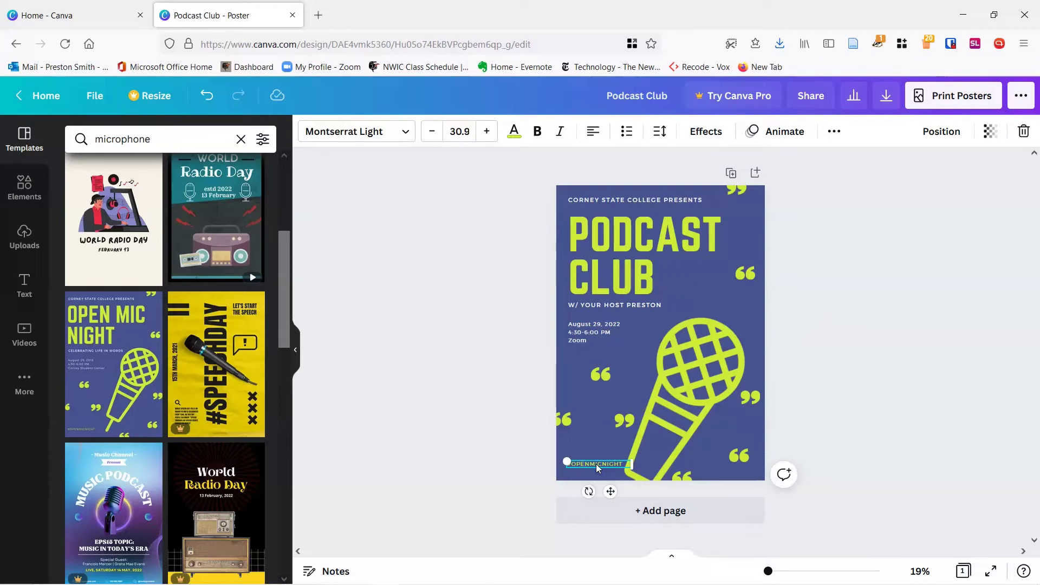
{"action": "left_click", "coordinate": [601, 469]}
{"action": "key", "text": "Delete"}
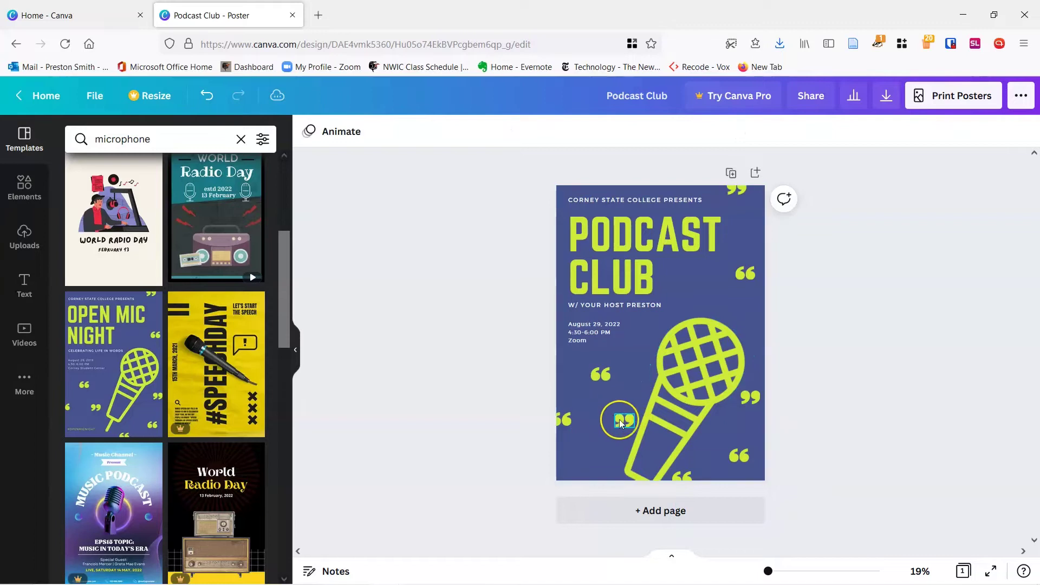
Move the small quote mark down-left and replace the top line with NORTHWEST INDIAN COLLEGE, nudged slightly.
{"action": "mouse_move", "coordinate": [625, 419]}
{"action": "left_mouse_down"}
{"action": "mouse_move", "coordinate": [603, 437]}
{"action": "mouse_move", "coordinate": [610, 431]}
{"action": "left_mouse_up"}
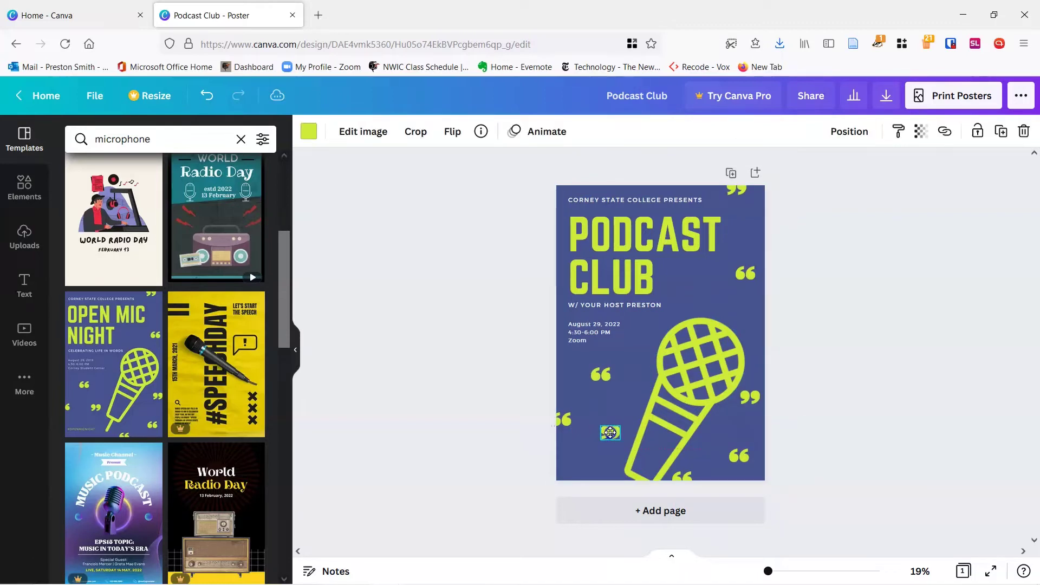
{"action": "left_click", "coordinate": [635, 199]}
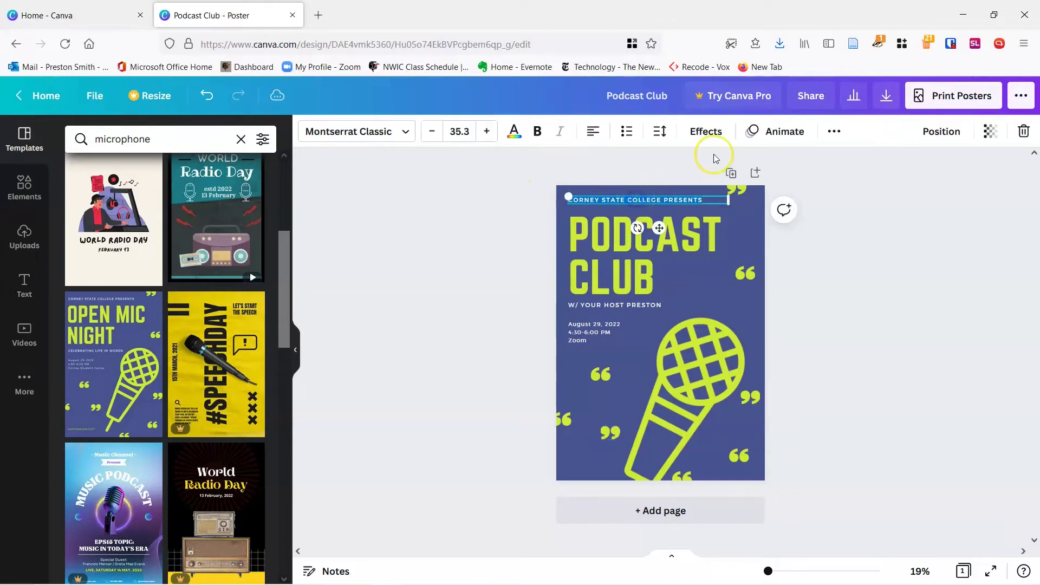
{"action": "type", "text": "NORT"}
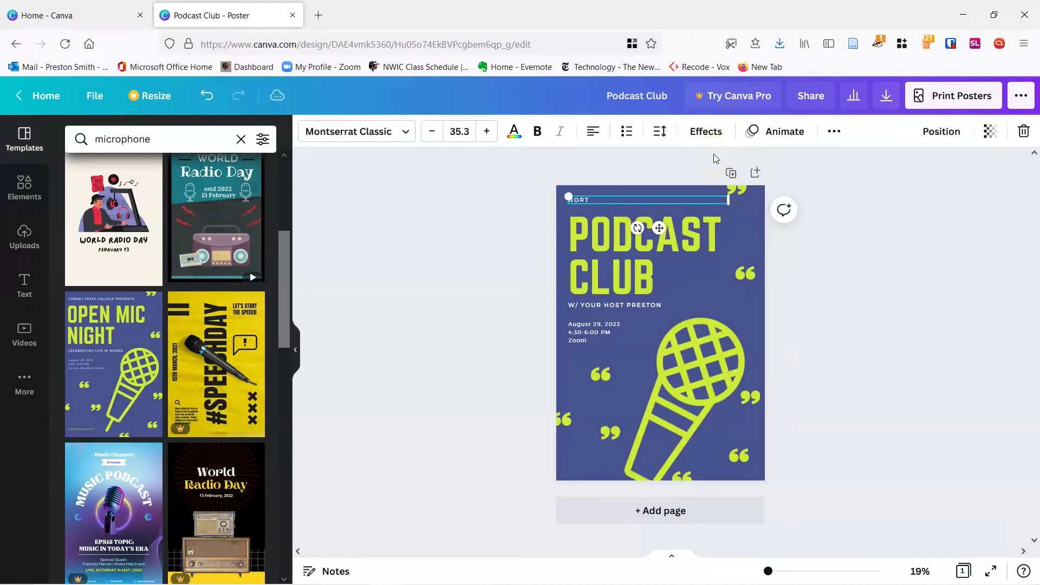
{"action": "type", "text": "HWEST INDIAN COLLEGE"}
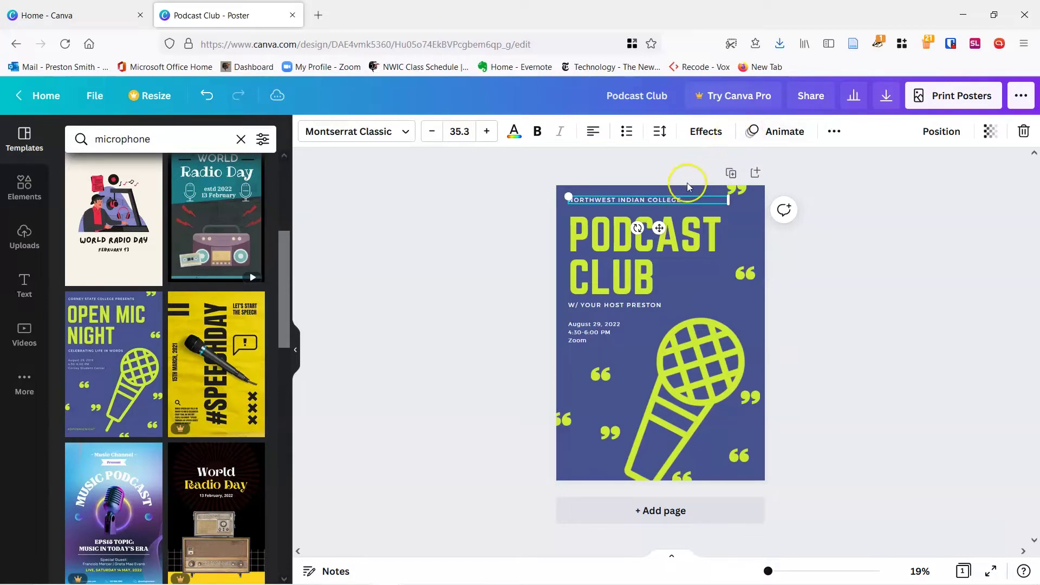
{"action": "left_click", "coordinate": [747, 204]}
{"action": "left_click", "coordinate": [667, 200]}
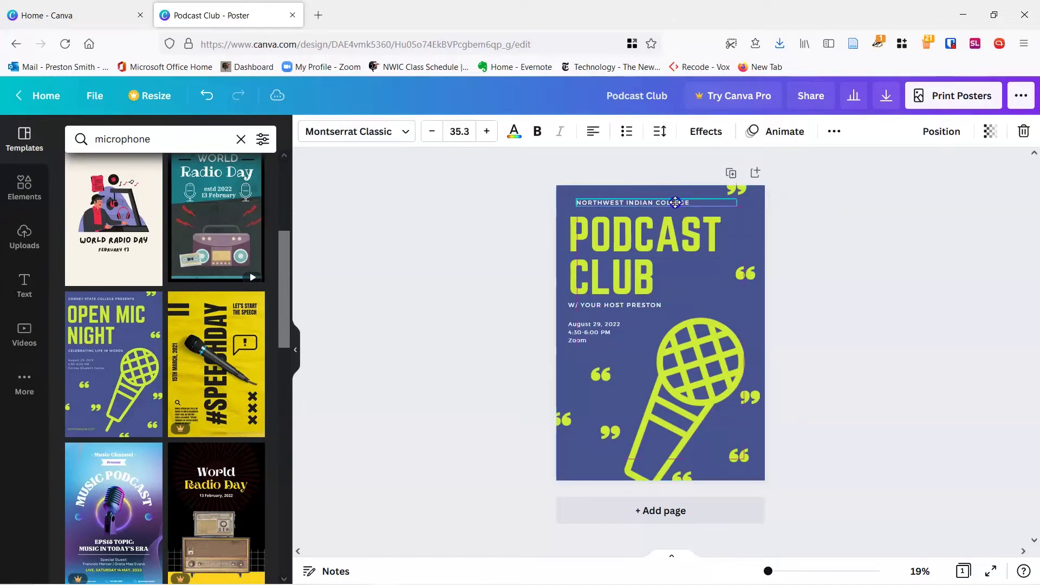
{"action": "mouse_move", "coordinate": [671, 201]}
{"action": "left_mouse_down"}
{"action": "mouse_move", "coordinate": [690, 203]}
{"action": "mouse_move", "coordinate": [653, 204]}
{"action": "left_mouse_up"}
{"action": "left_click", "coordinate": [825, 192]}
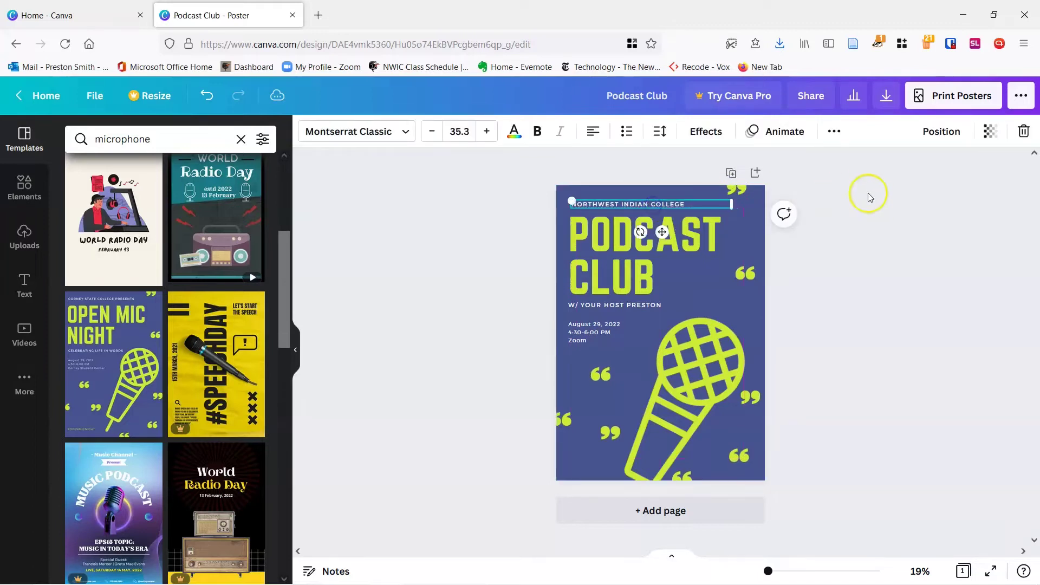
{"action": "left_click", "coordinate": [866, 191]}
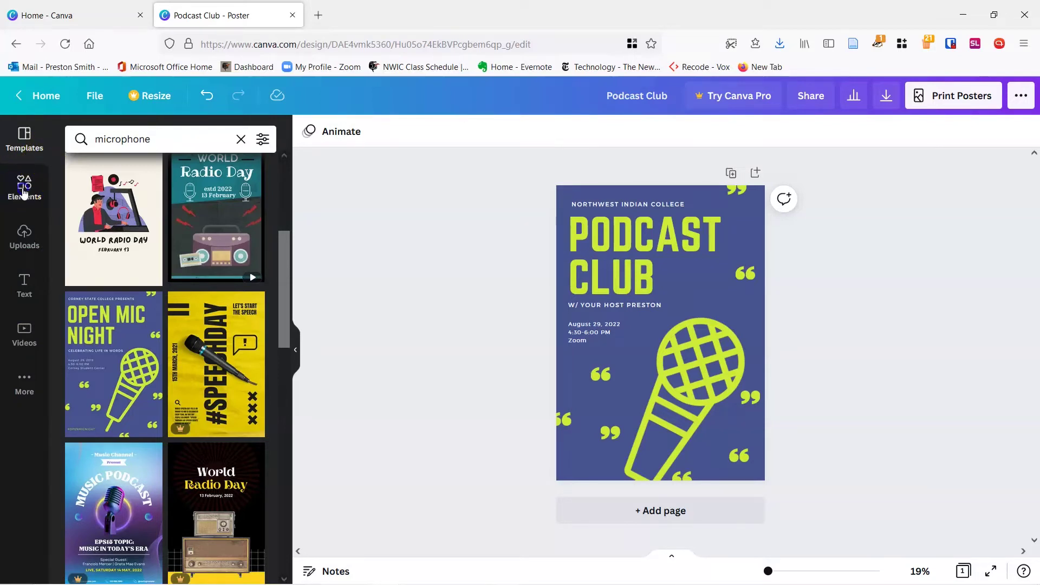
{"action": "left_click", "coordinate": [23, 192]}
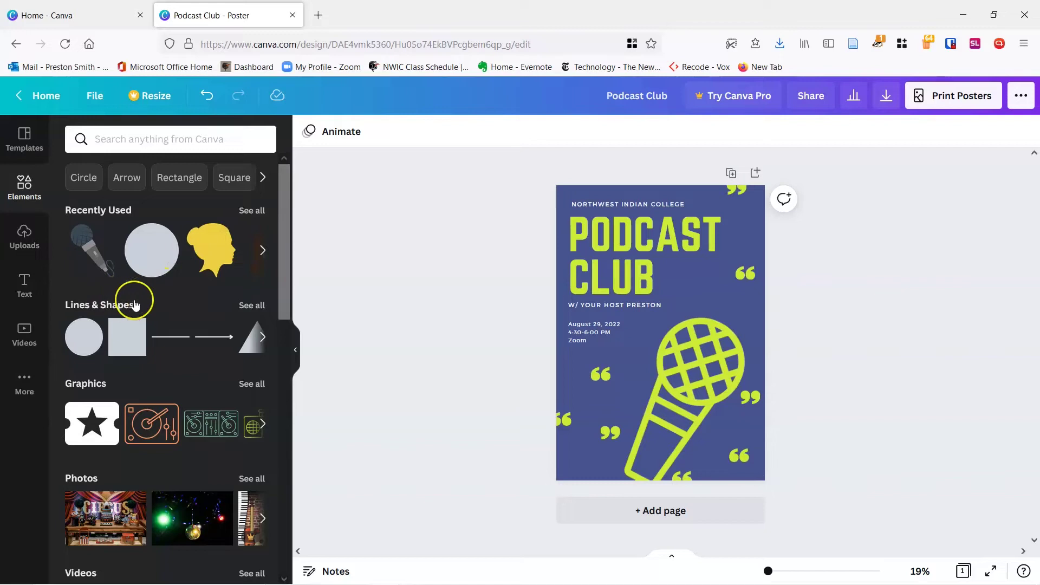
{"action": "scroll", "coordinate": [146, 298], "scroll_direction": "down", "scroll_amount": 2}
{"action": "scroll", "coordinate": [88, 310], "scroll_direction": "down", "scroll_amount": 2}
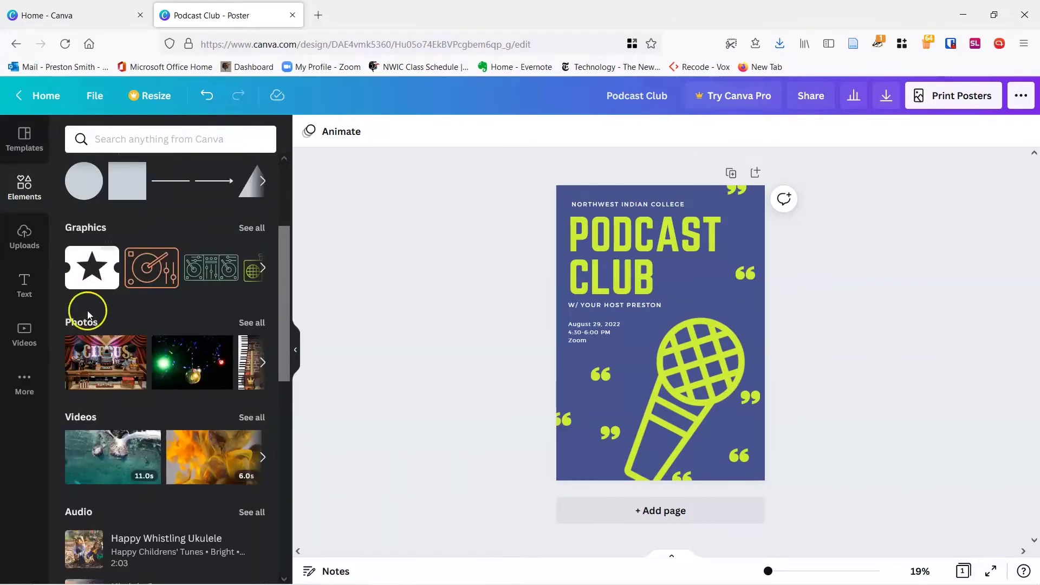
{"action": "scroll", "coordinate": [82, 333], "scroll_direction": "down", "scroll_amount": 2}
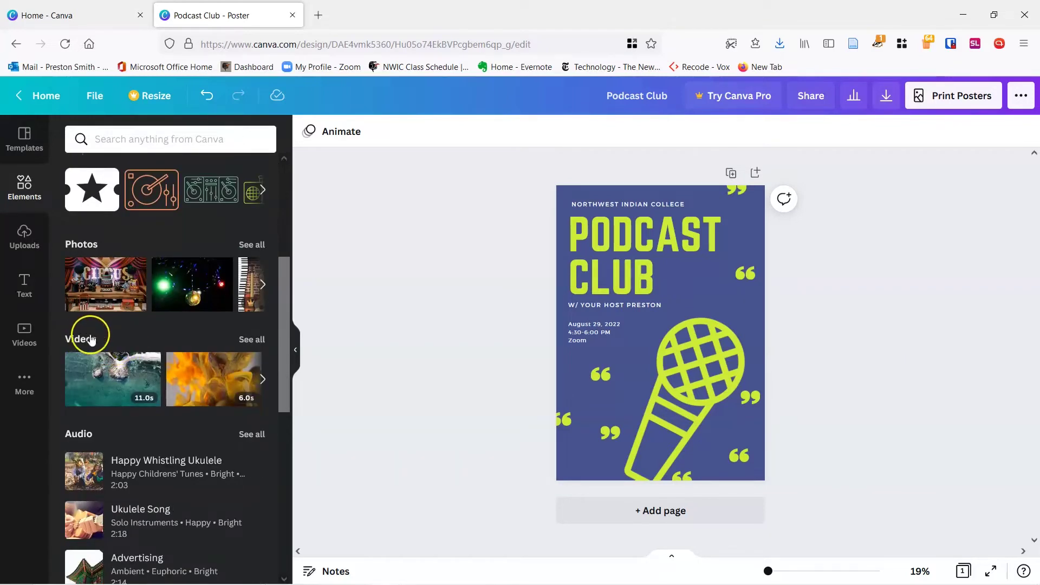
{"action": "scroll", "coordinate": [97, 329], "scroll_direction": "down", "scroll_amount": 2}
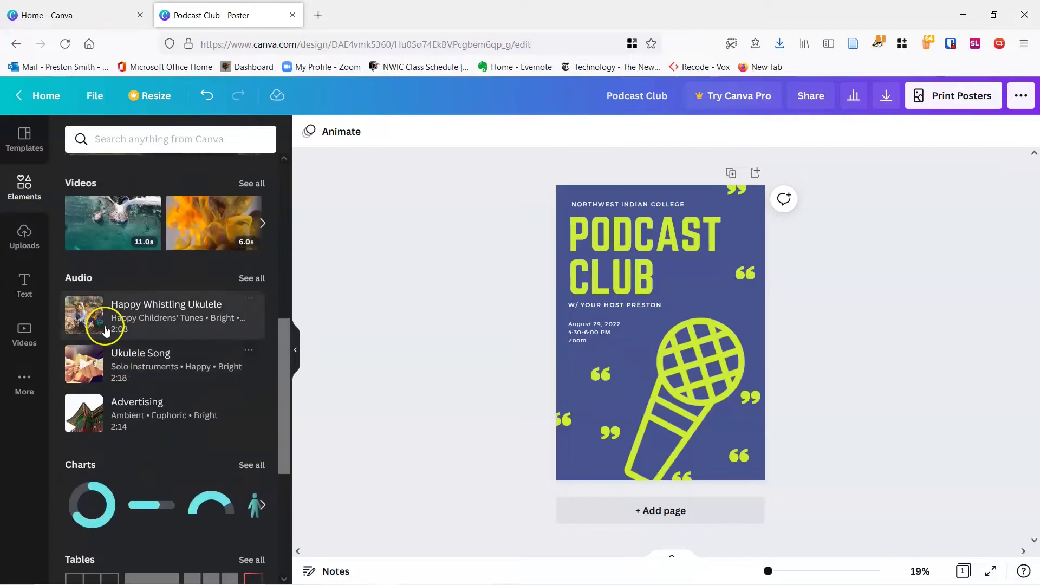
{"action": "scroll", "coordinate": [105, 314], "scroll_direction": "up", "scroll_amount": 1}
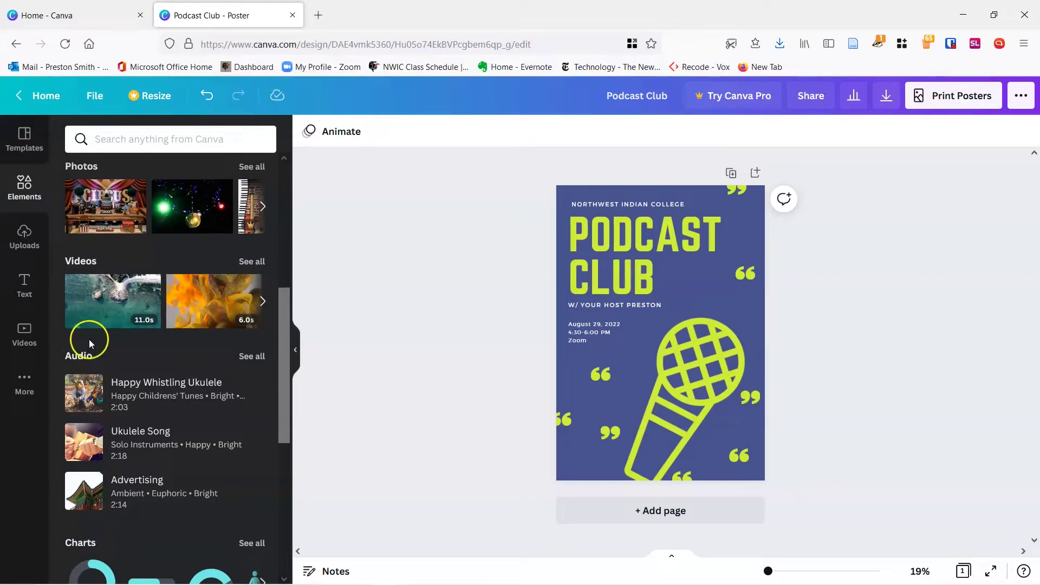
{"action": "scroll", "coordinate": [99, 328], "scroll_direction": "up", "scroll_amount": 1}
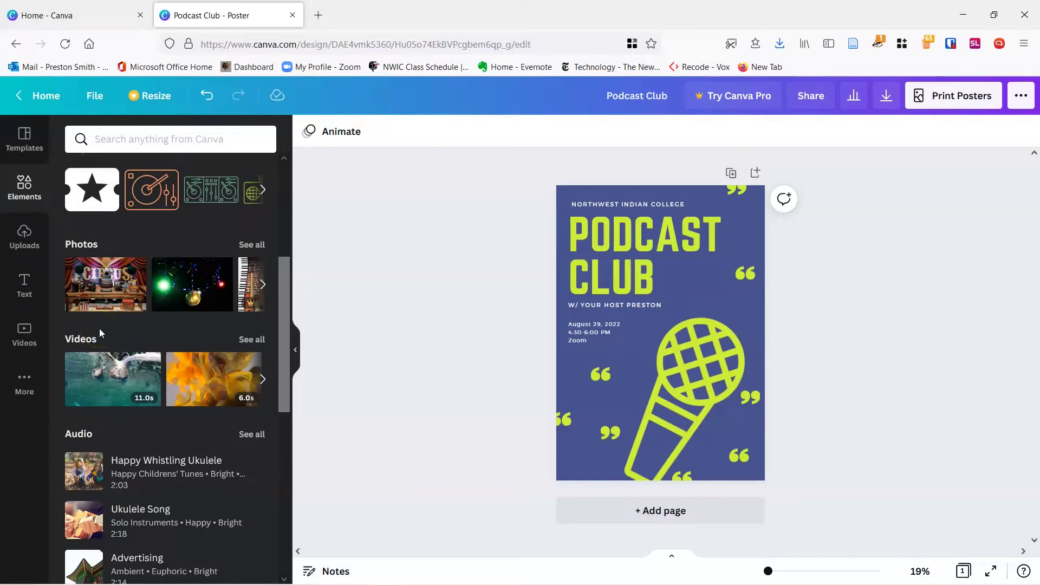
{"action": "scroll", "coordinate": [99, 329], "scroll_direction": "up", "scroll_amount": 1}
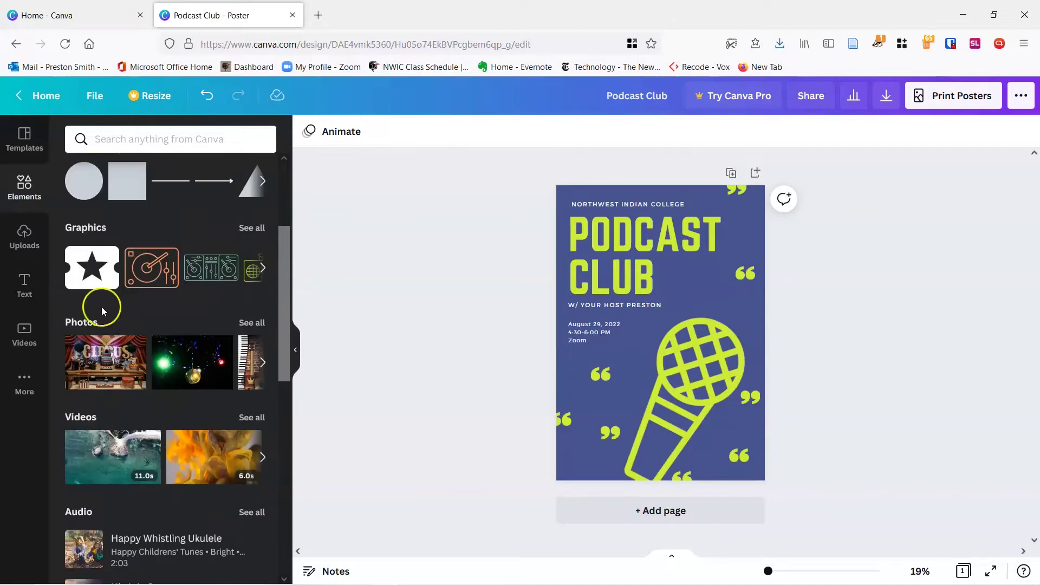
{"action": "left_click", "coordinate": [262, 268]}
{"action": "left_click", "coordinate": [263, 268]}
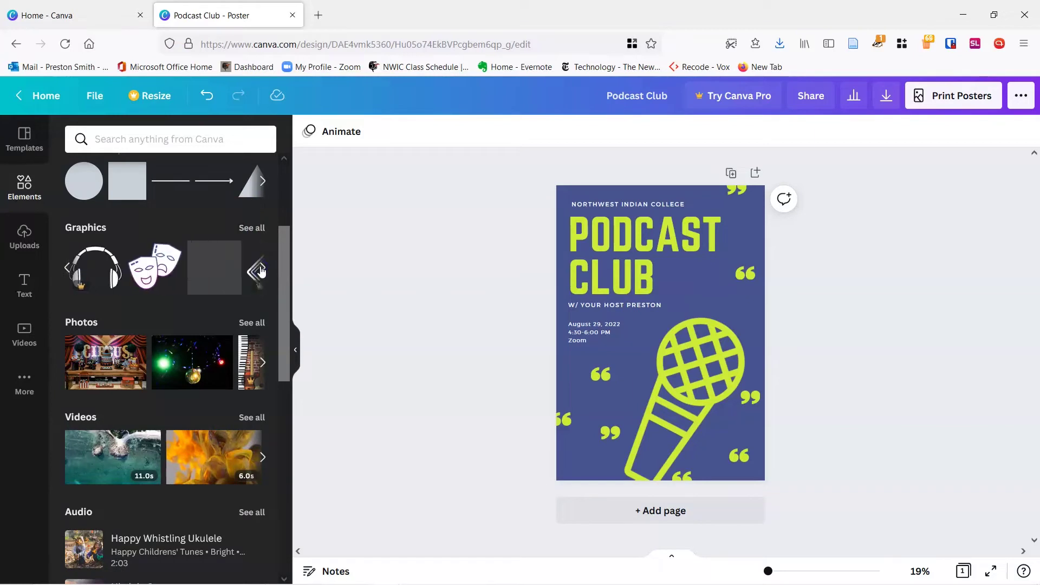
{"action": "left_click", "coordinate": [262, 268]}
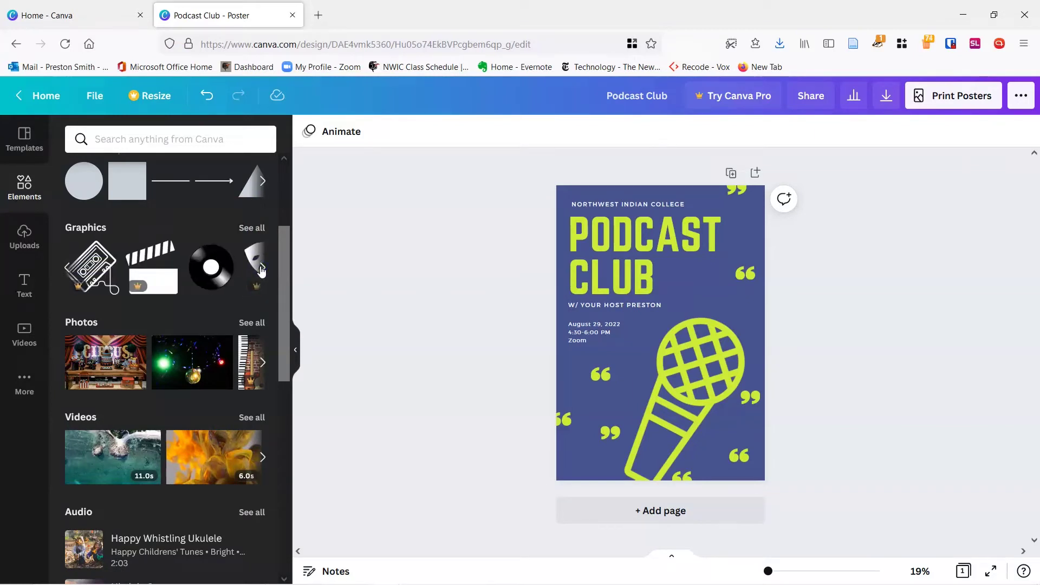
Add a plain line from Elements and position it just beneath NORTHWEST INDIAN COLLEGE.
{"action": "left_click", "coordinate": [164, 184]}
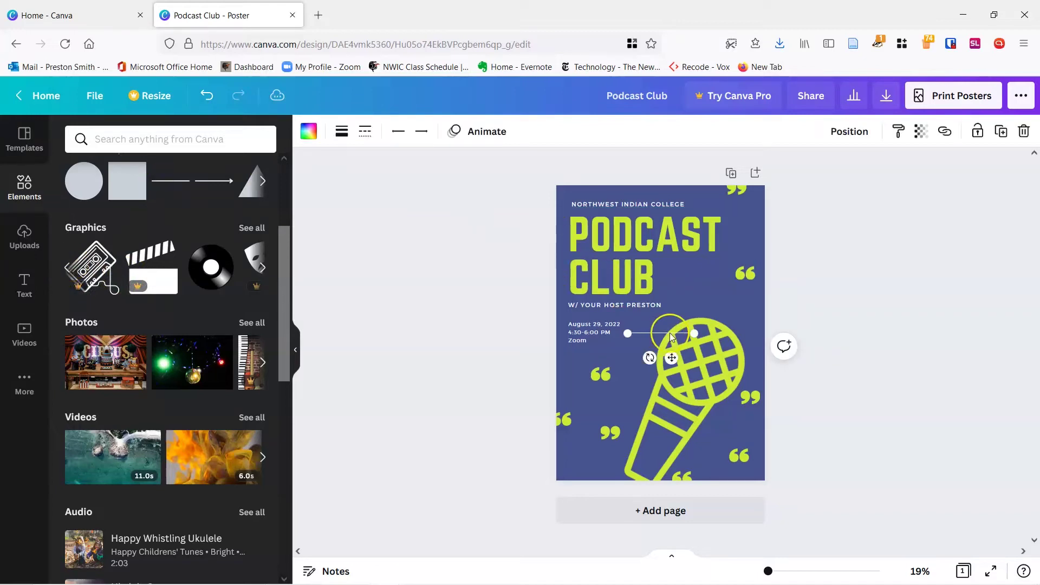
{"action": "left_click_drag", "start_coordinate": [671, 337], "coordinate": [612, 212]}
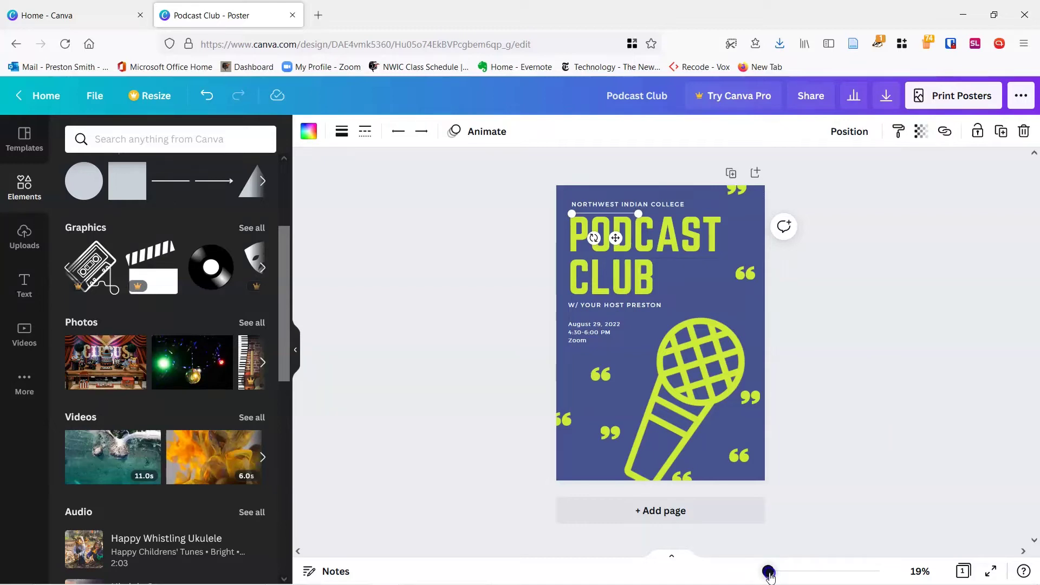
{"action": "left_click_drag", "start_coordinate": [769, 576], "coordinate": [777, 576]}
{"action": "scroll", "coordinate": [916, 372], "scroll_direction": "up", "scroll_amount": 6}
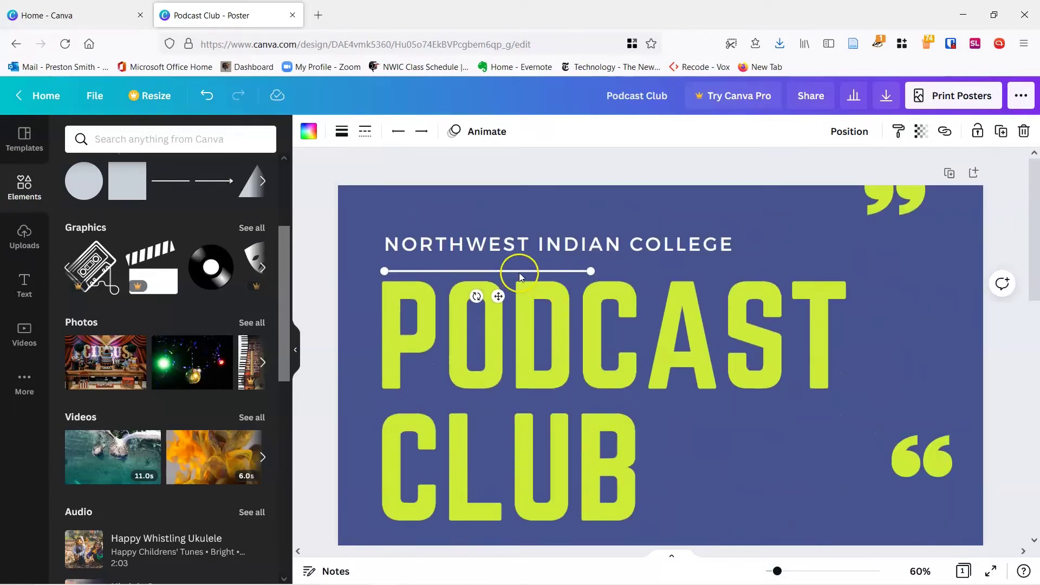
{"action": "left_click_drag", "start_coordinate": [518, 271], "coordinate": [516, 265]}
{"action": "left_click_drag", "start_coordinate": [778, 569], "coordinate": [770, 576]}
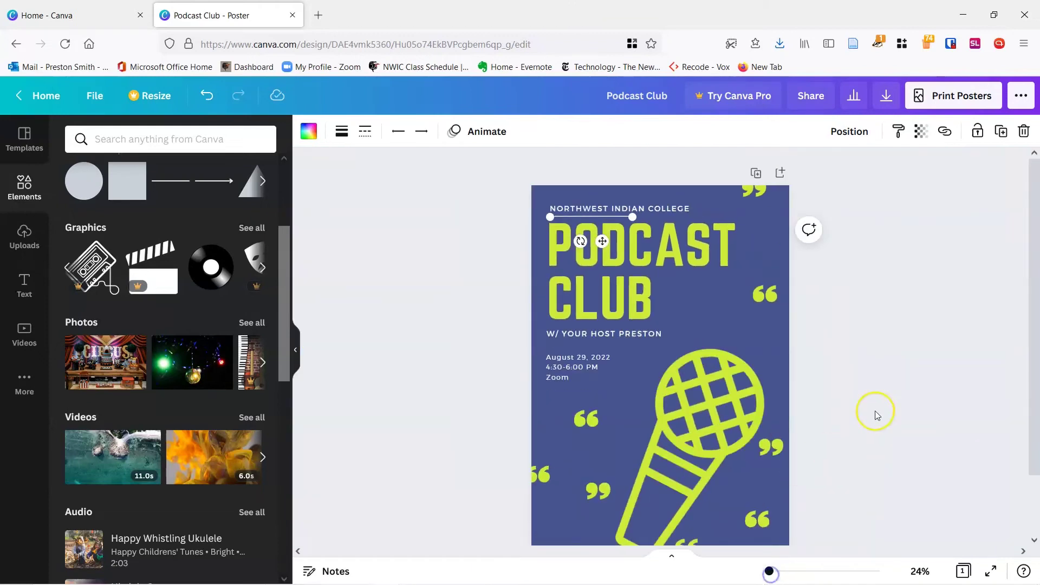
{"action": "left_click", "coordinate": [898, 332]}
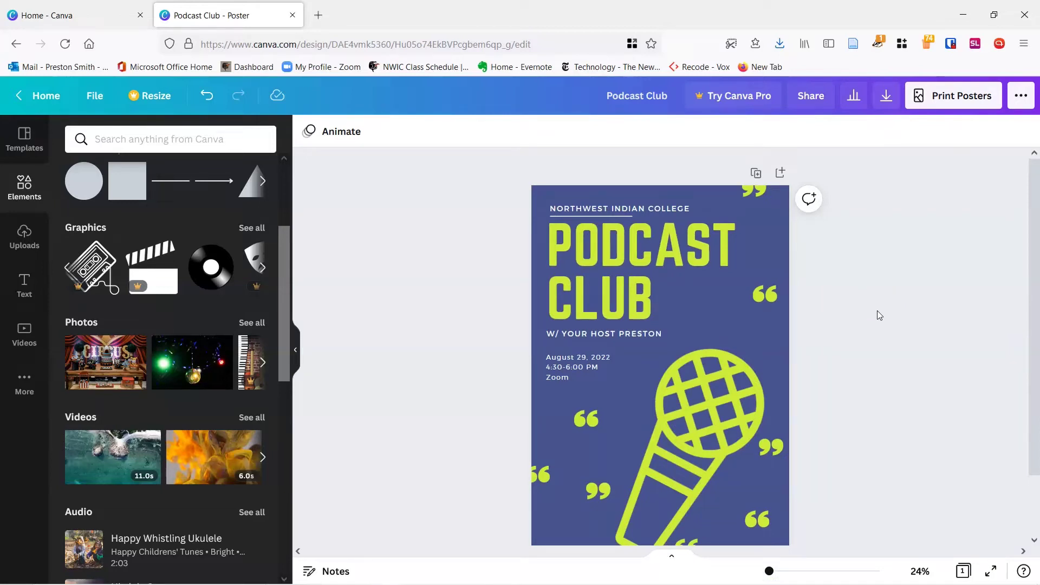
Add the eagle logo from Uploads, shrink it, and move it to the poster's lower left.
{"action": "left_click", "coordinate": [25, 239]}
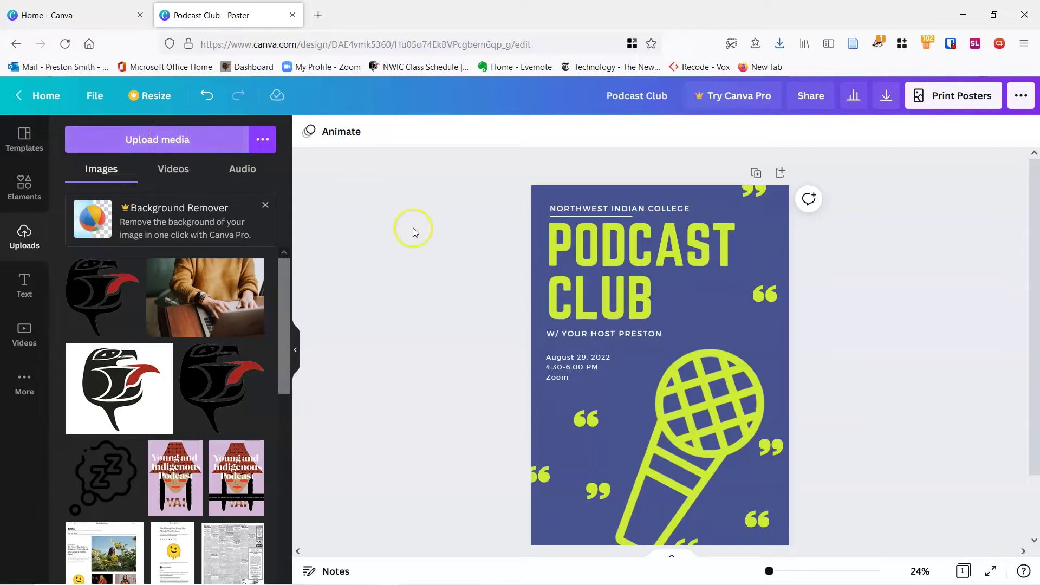
{"action": "left_click", "coordinate": [105, 299]}
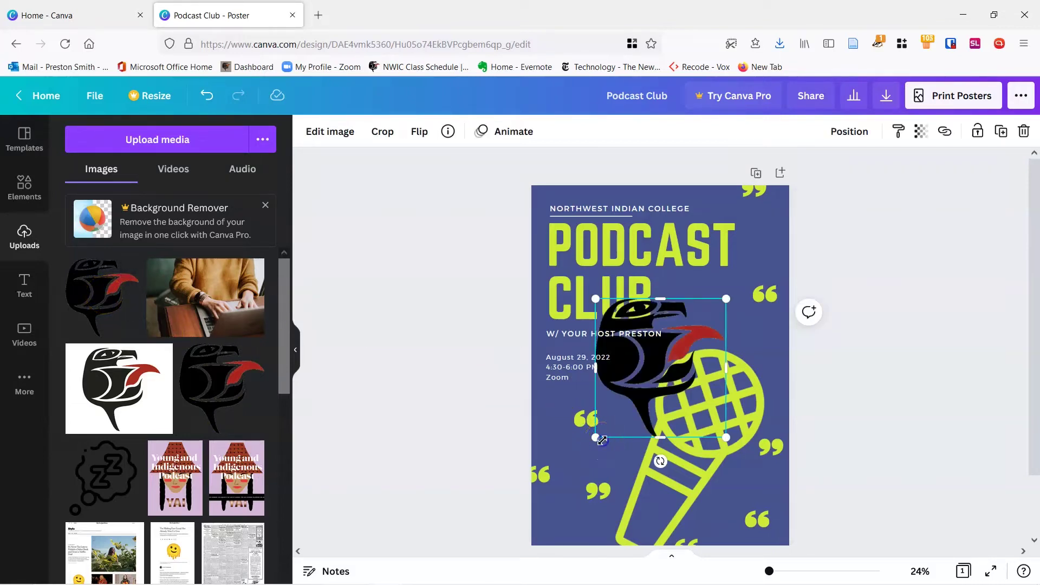
{"action": "left_click_drag", "start_coordinate": [601, 440], "coordinate": [655, 381]}
{"action": "left_click_drag", "start_coordinate": [690, 323], "coordinate": [584, 429]}
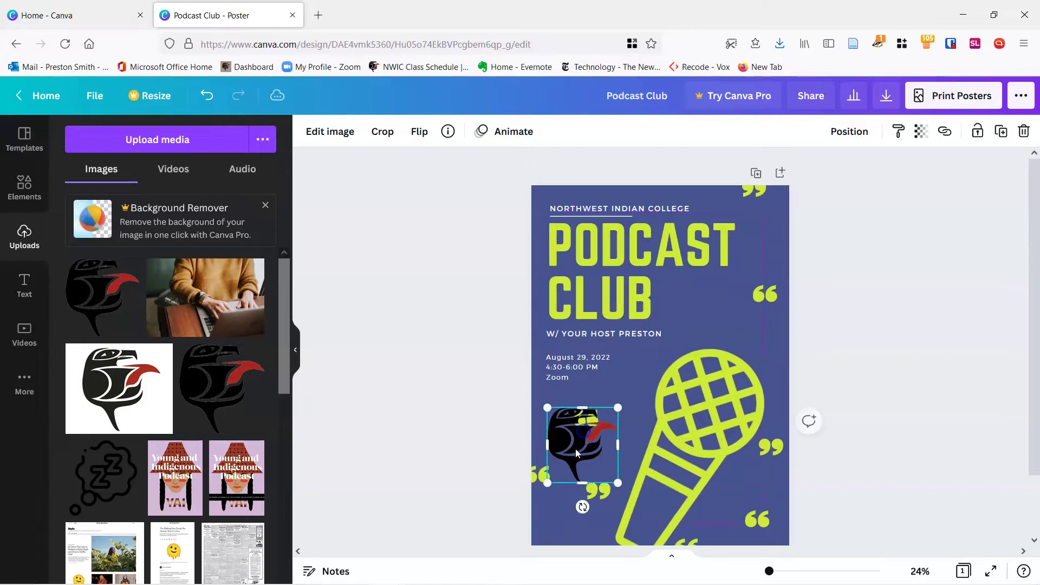
{"action": "left_click_drag", "start_coordinate": [548, 482], "coordinate": [594, 442]}
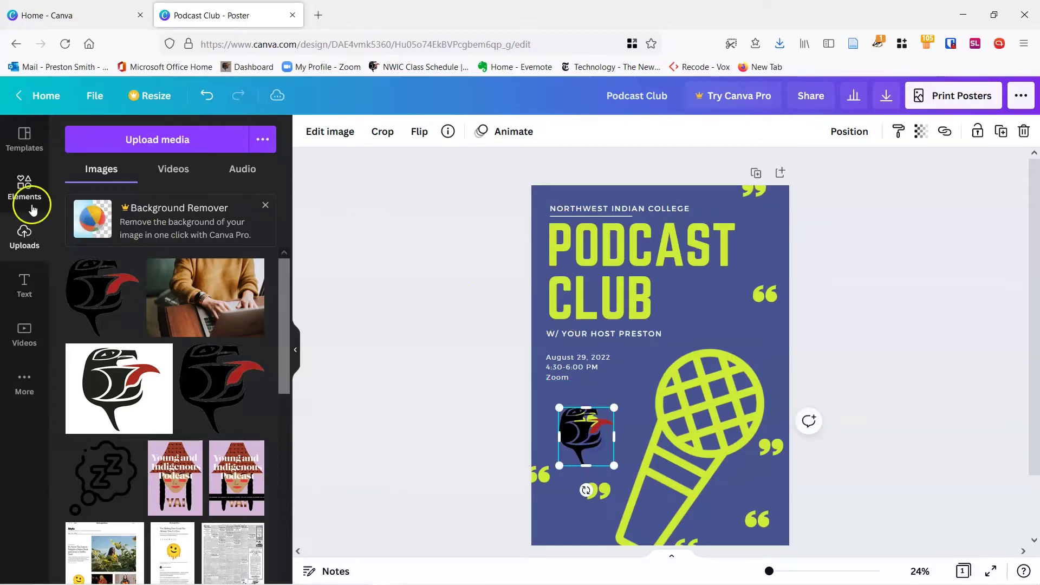
Add a circle shape, shrink it, and move it over the logo's spot.
{"action": "left_click", "coordinate": [23, 184]}
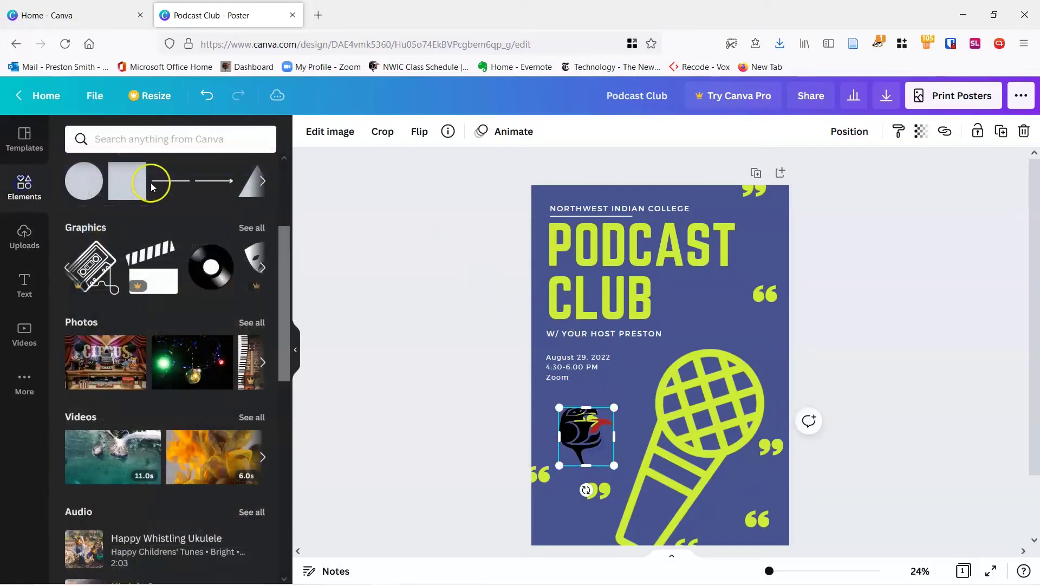
{"action": "left_click", "coordinate": [85, 183]}
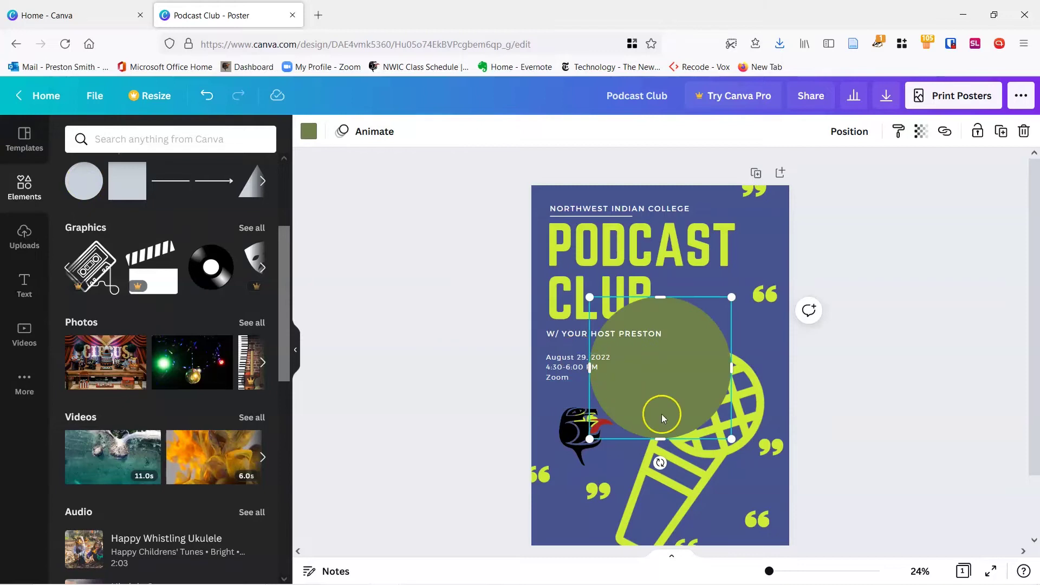
{"action": "left_click_drag", "start_coordinate": [677, 417], "coordinate": [643, 473]}
{"action": "left_click_drag", "start_coordinate": [699, 498], "coordinate": [649, 448]}
{"action": "left_click_drag", "start_coordinate": [608, 418], "coordinate": [586, 447]}
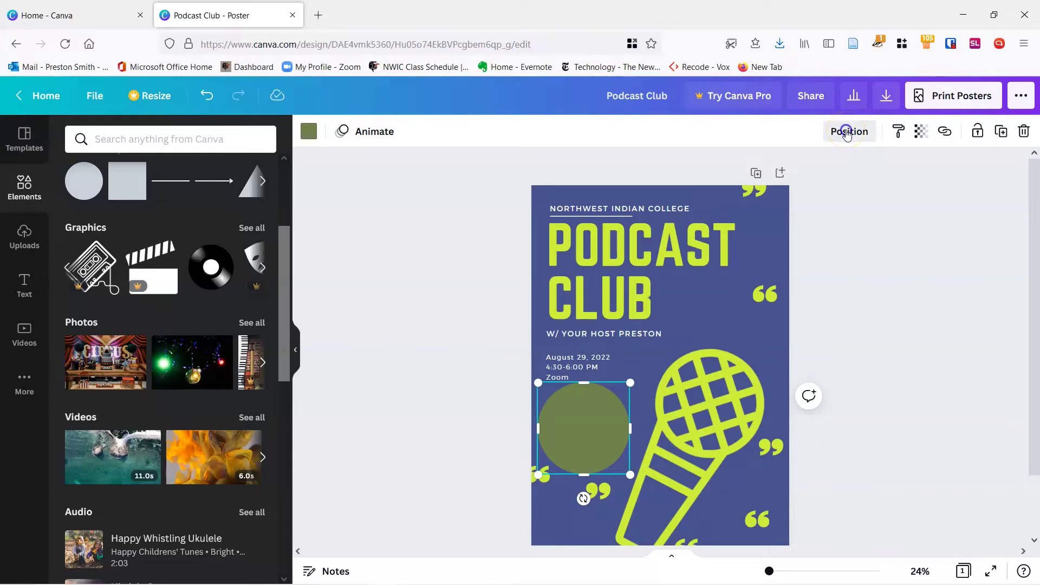
Layer the circle behind the eagle logo and shrink the logo to sit centred inside it.
{"action": "left_click", "coordinate": [846, 133]}
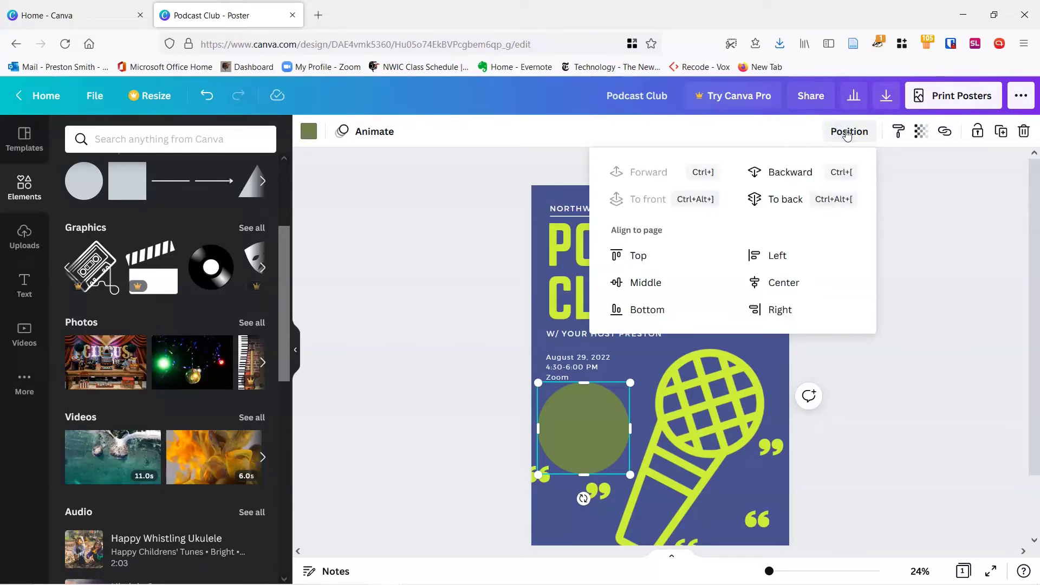
{"action": "left_click", "coordinate": [780, 205]}
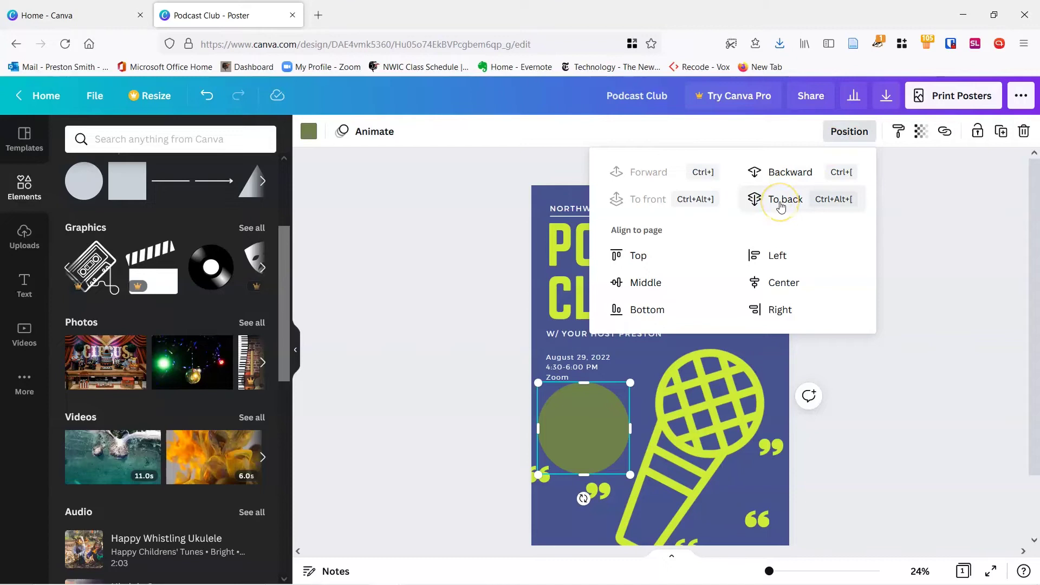
{"action": "left_click", "coordinate": [787, 180]}
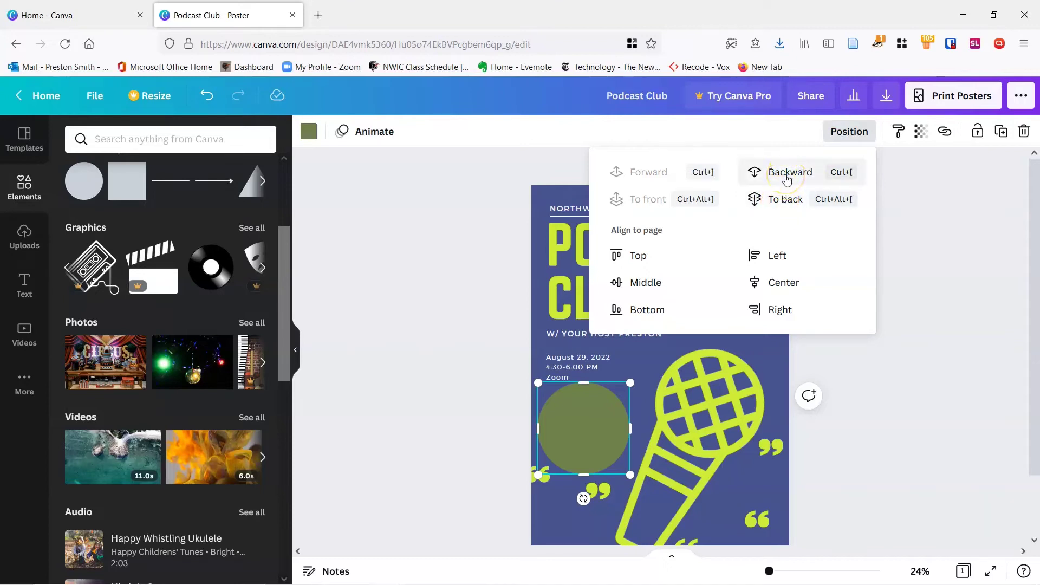
{"action": "left_click", "coordinate": [786, 179]}
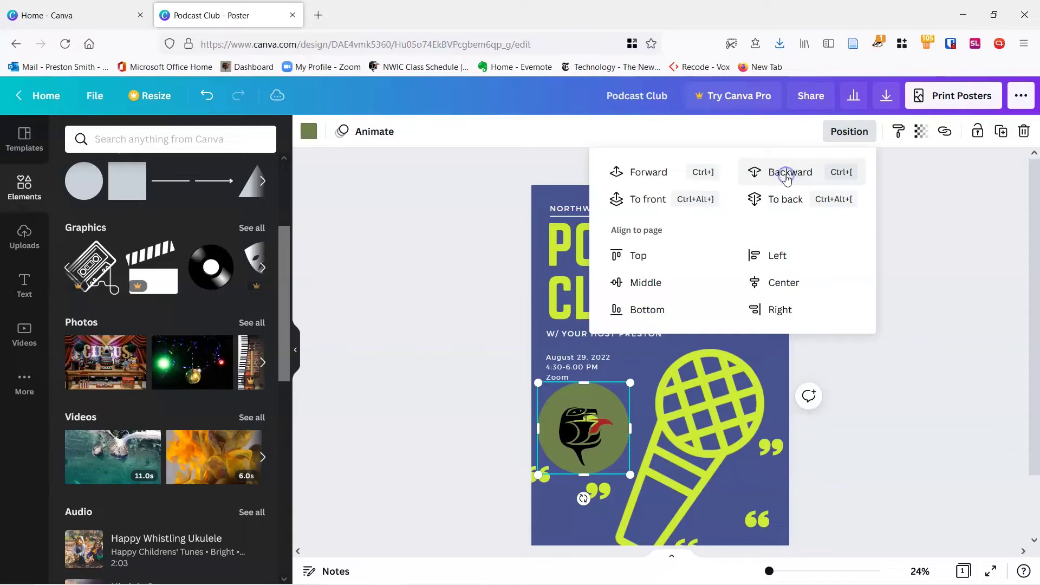
{"action": "left_click", "coordinate": [786, 180]}
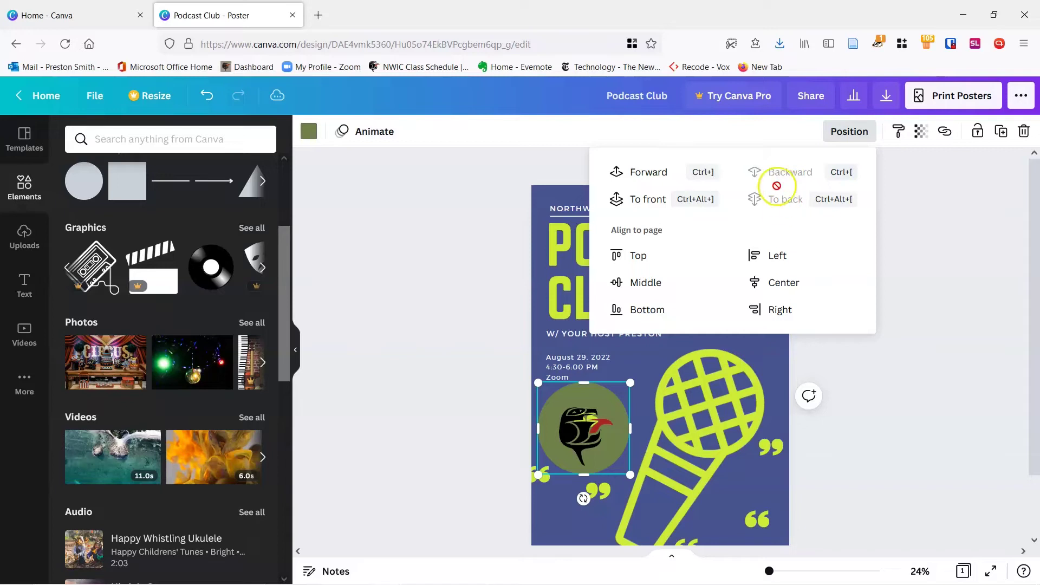
{"action": "left_click", "coordinate": [642, 174]}
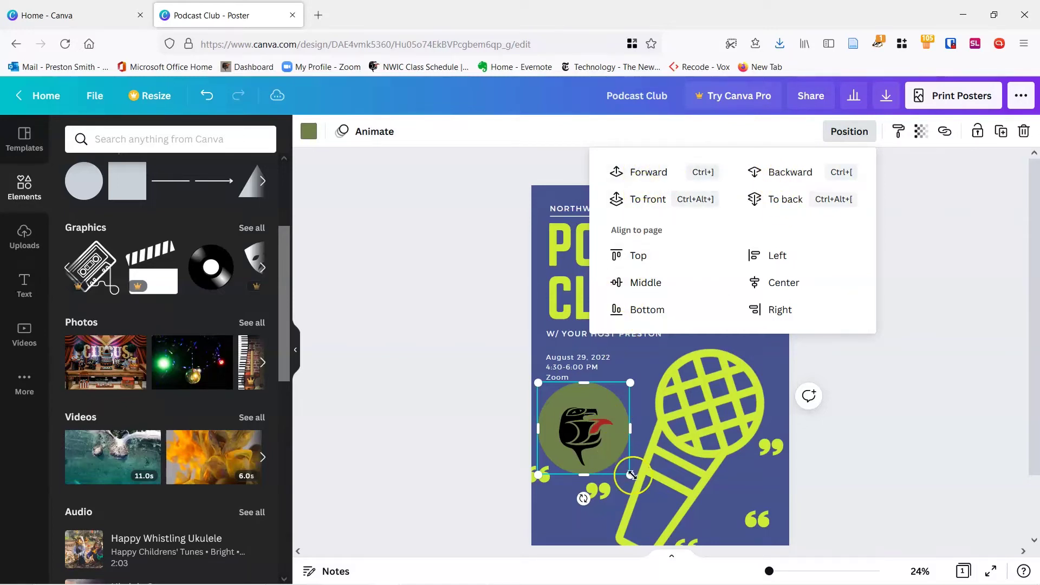
{"action": "left_click", "coordinate": [631, 475]}
{"action": "left_click_drag", "start_coordinate": [631, 475], "coordinate": [614, 459]}
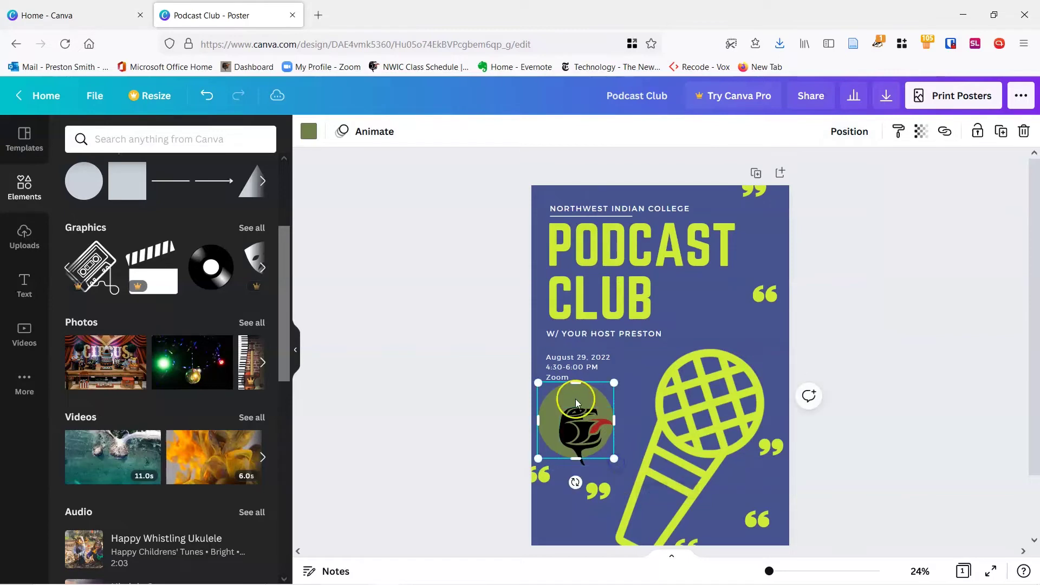
{"action": "left_click_drag", "start_coordinate": [576, 397], "coordinate": [585, 409]}
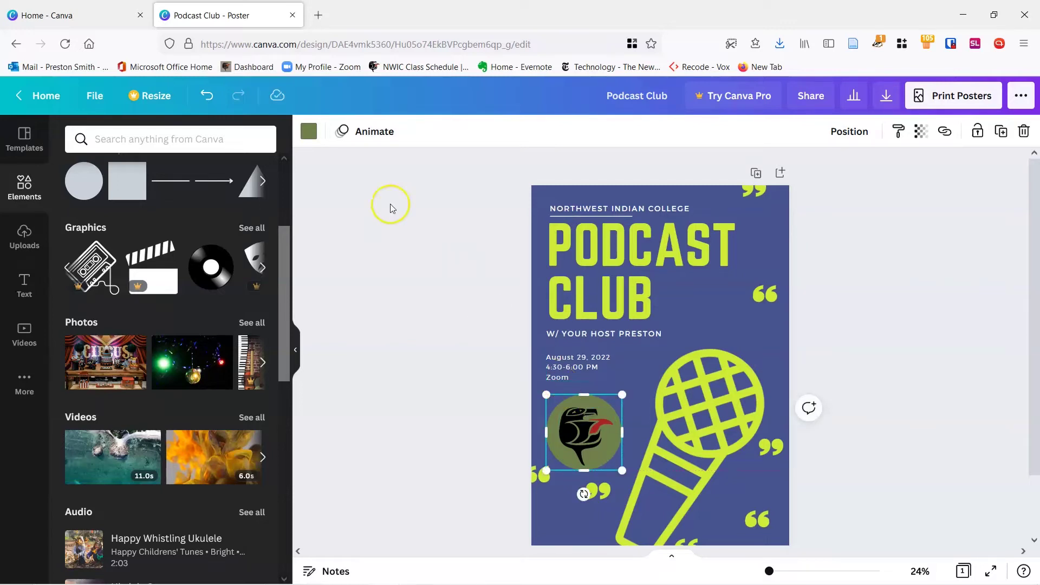
Recolour the logo circle lime to match the title.
{"action": "left_click", "coordinate": [309, 132]}
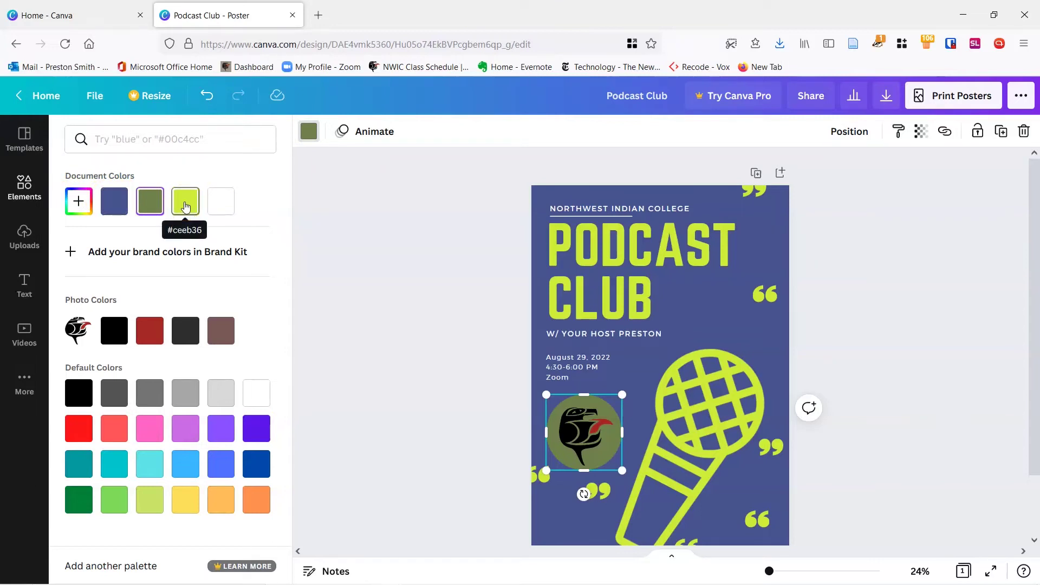
{"action": "left_click", "coordinate": [76, 329]}
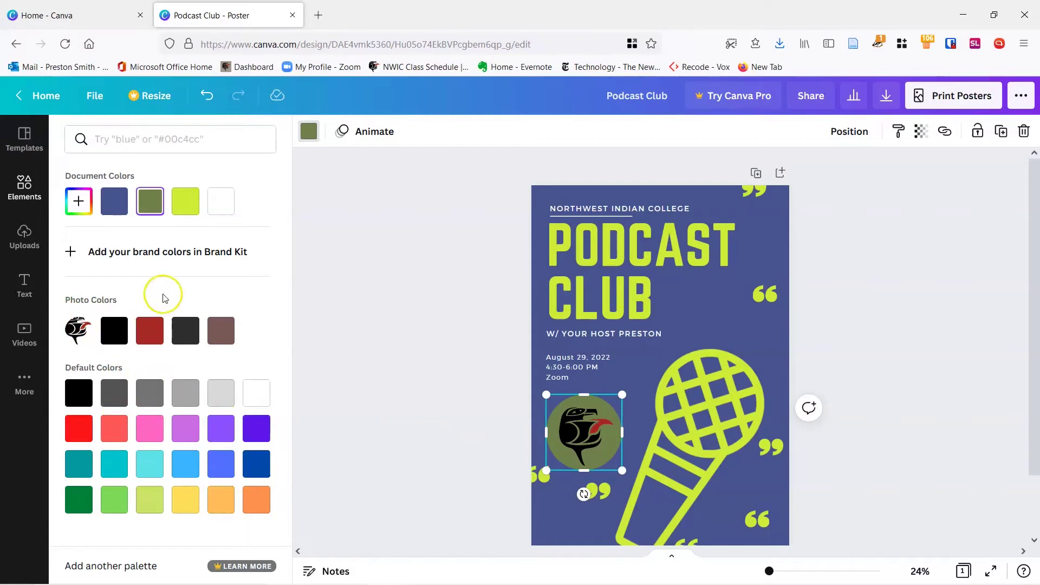
{"action": "left_click", "coordinate": [130, 134]}
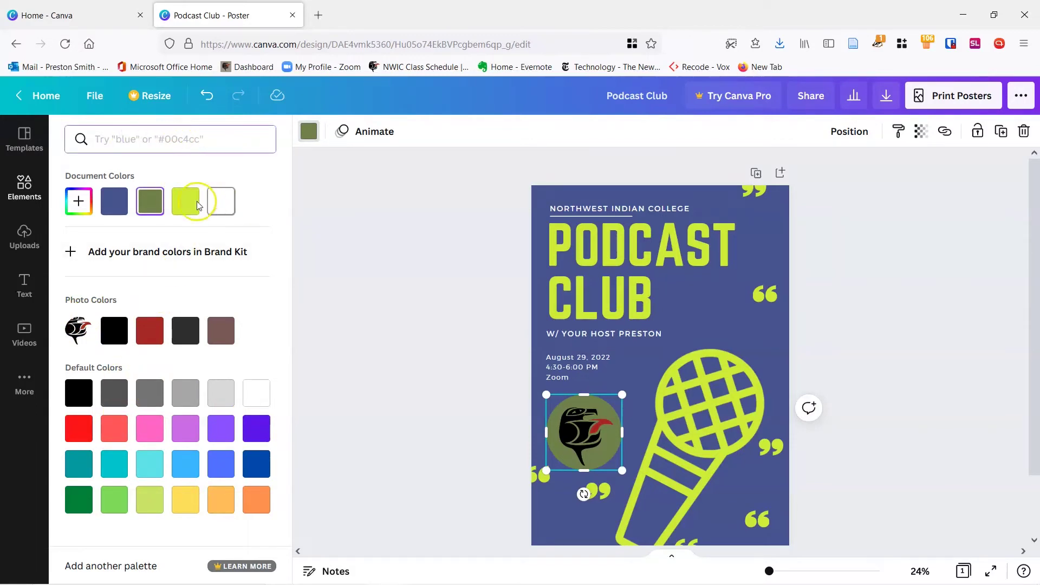
{"action": "left_click", "coordinate": [186, 211]}
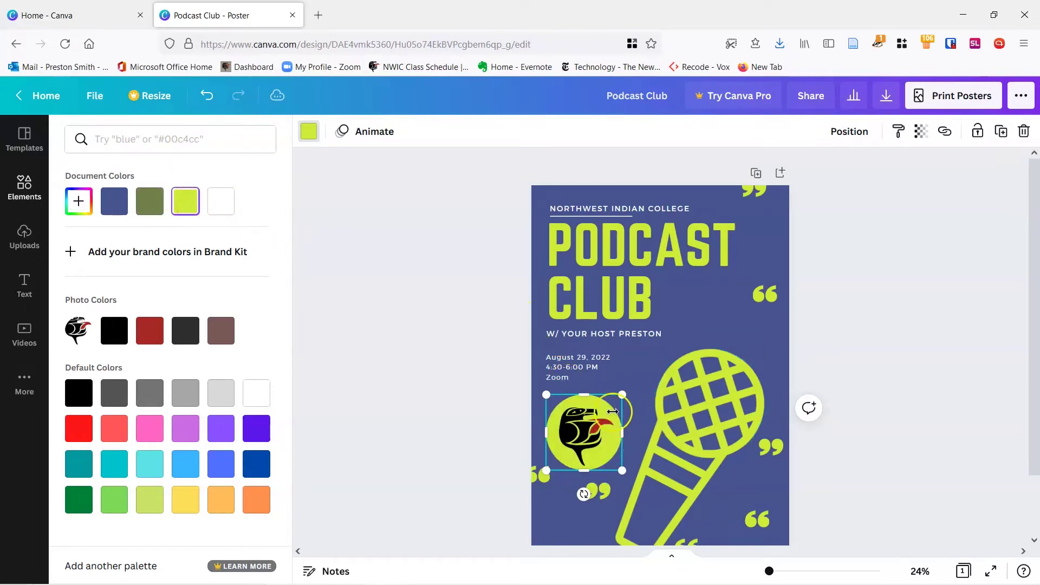
{"action": "key", "text": "Escape"}
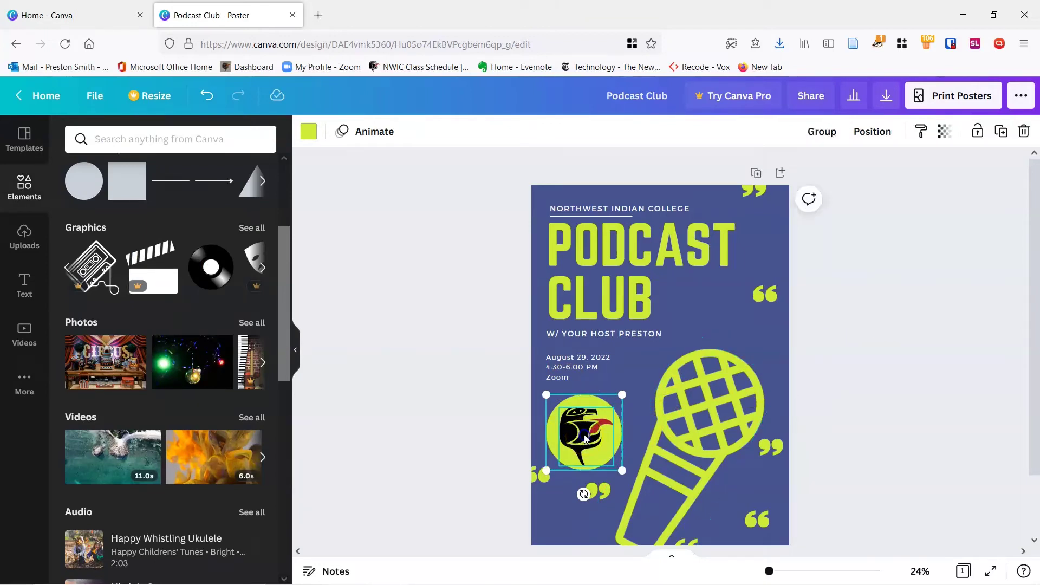
Move the logo circle lower and nudge the quote mark above it up-right.
{"action": "left_click_drag", "start_coordinate": [584, 434], "coordinate": [581, 468]}
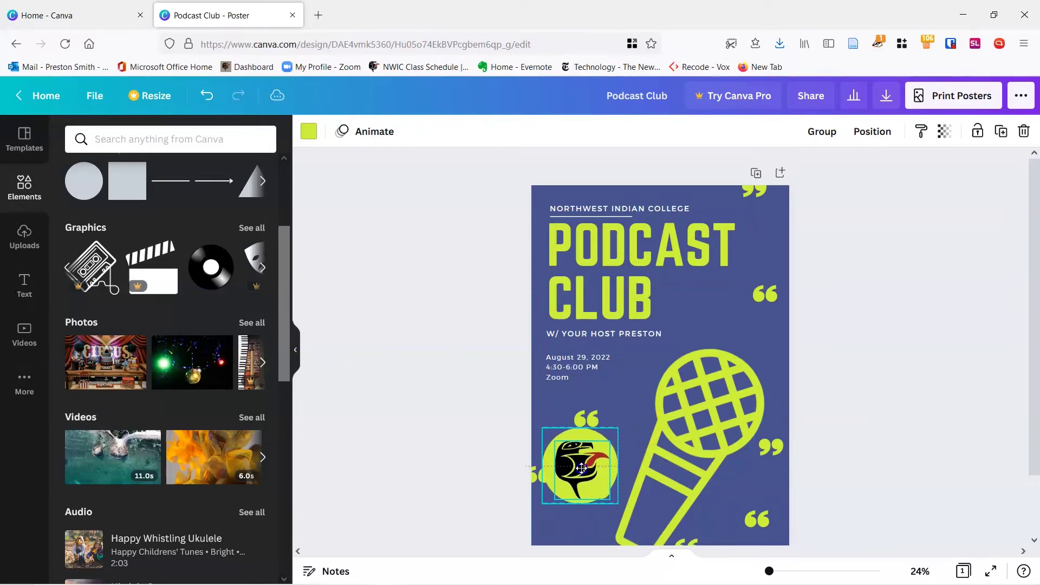
{"action": "left_click", "coordinate": [859, 329]}
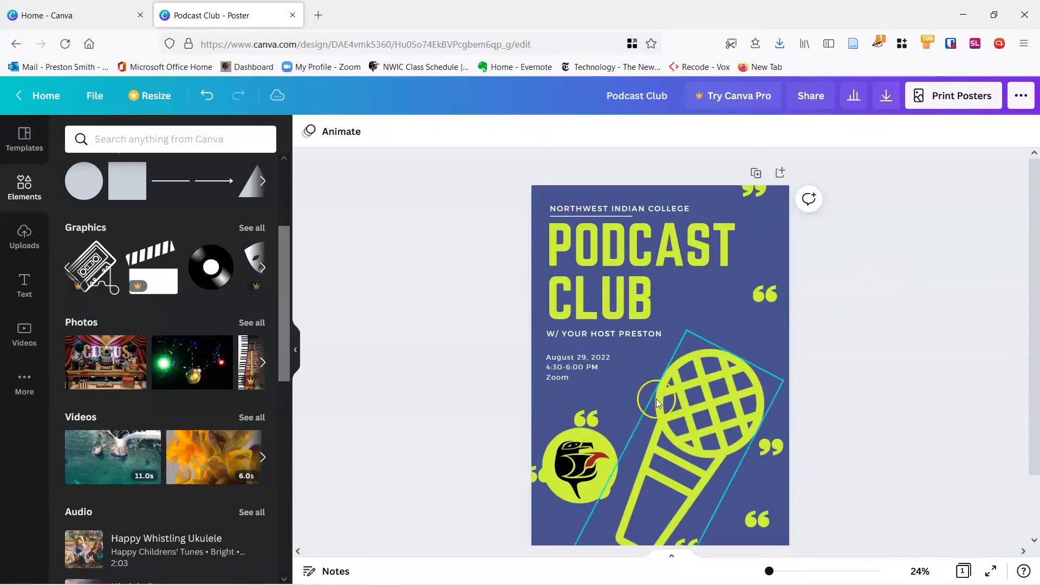
{"action": "left_click_drag", "start_coordinate": [586, 419], "coordinate": [594, 406]}
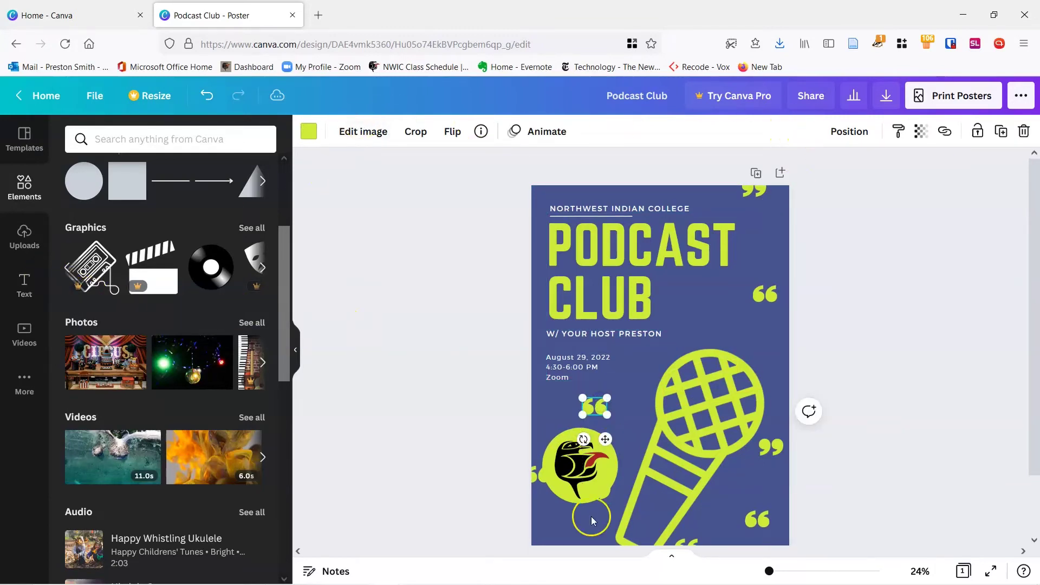
Try the transparency slider on the lime logo circle, leaving it at 100.
{"action": "left_click", "coordinate": [610, 480]}
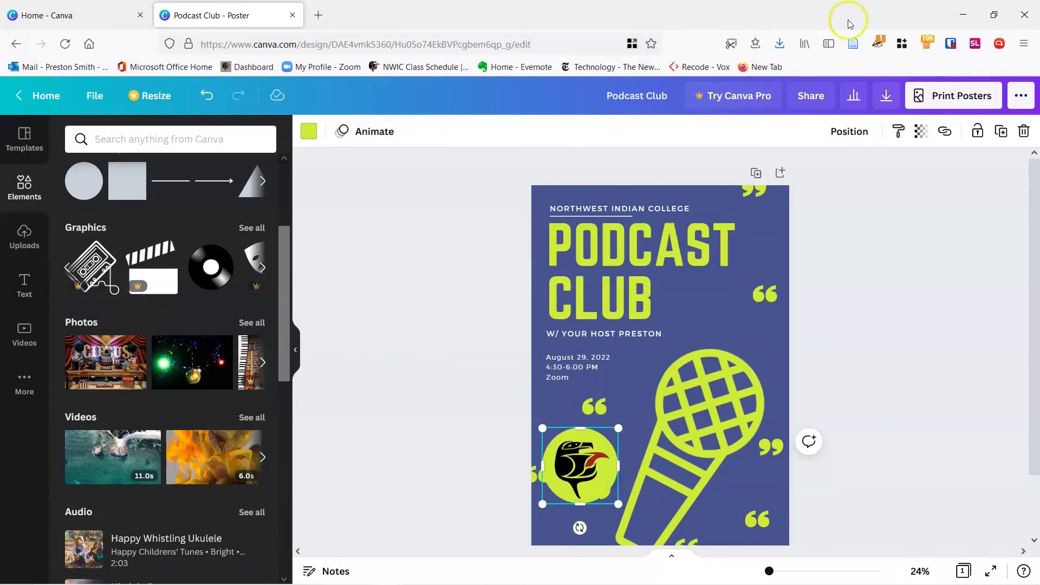
{"action": "left_click", "coordinate": [920, 131]}
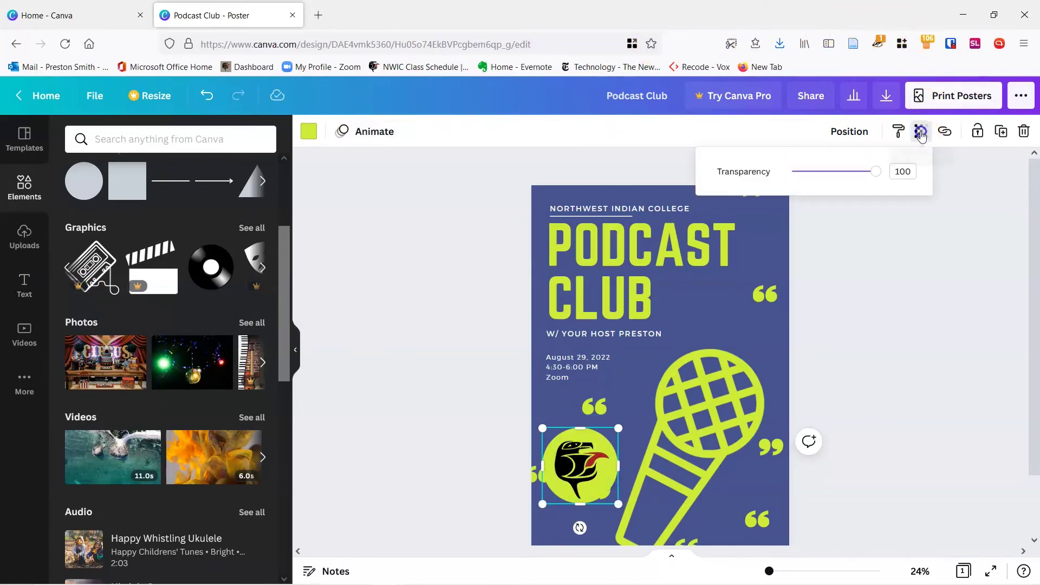
{"action": "mouse_move", "coordinate": [875, 171]}
{"action": "left_mouse_down"}
{"action": "mouse_move", "coordinate": [820, 182]}
{"action": "mouse_move", "coordinate": [893, 180]}
{"action": "mouse_move", "coordinate": [812, 179]}
{"action": "mouse_move", "coordinate": [879, 176]}
{"action": "left_mouse_up"}
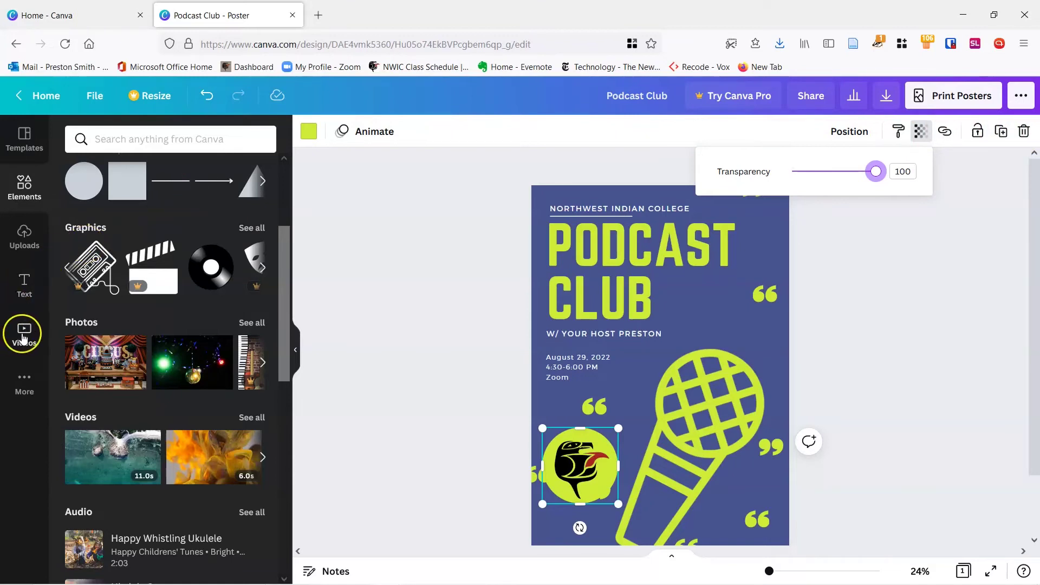
Add a trial body text box to the poster, then delete it.
{"action": "left_click", "coordinate": [24, 287]}
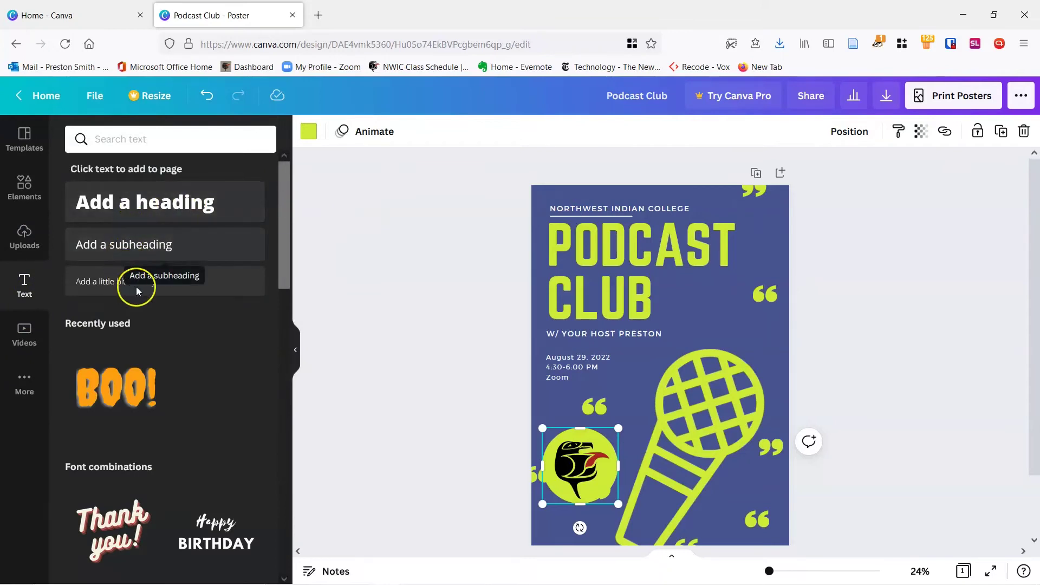
{"action": "left_click", "coordinate": [94, 284]}
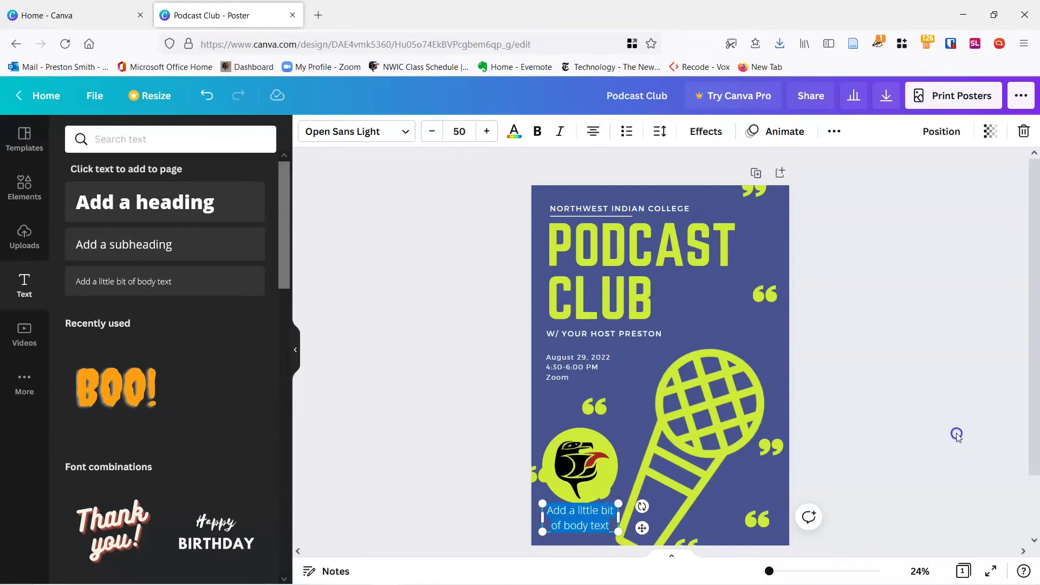
{"action": "left_click", "coordinate": [956, 435]}
{"action": "left_click", "coordinate": [569, 517]}
{"action": "key", "text": "Delete"}
Scroll down to the font combinations and delete the trial Thank you! text.
{"action": "scroll", "coordinate": [209, 362], "scroll_direction": "down", "scroll_amount": 1}
{"action": "scroll", "coordinate": [210, 362], "scroll_direction": "down", "scroll_amount": 3}
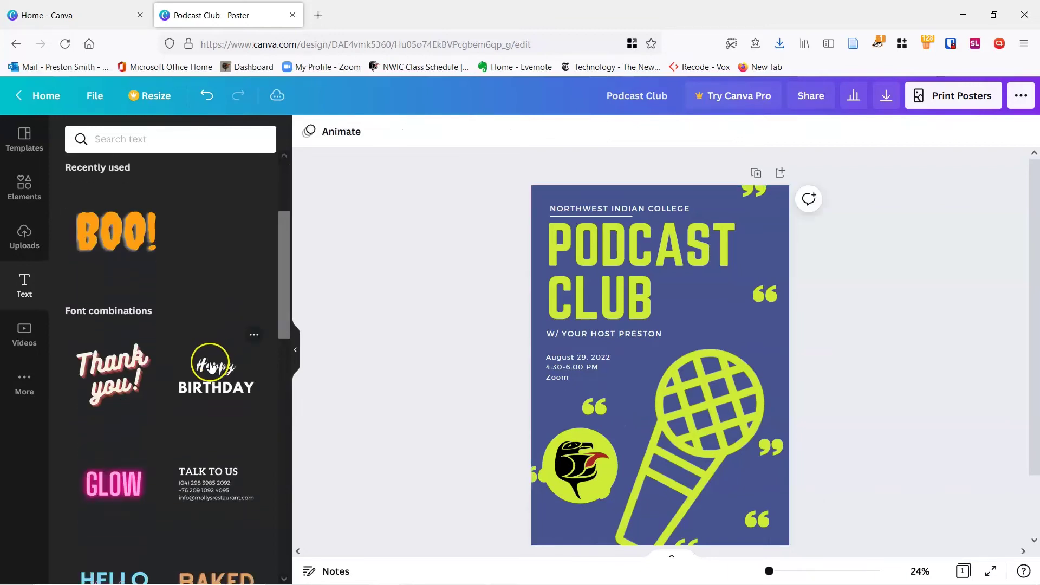
{"action": "scroll", "coordinate": [211, 347], "scroll_direction": "down", "scroll_amount": 1}
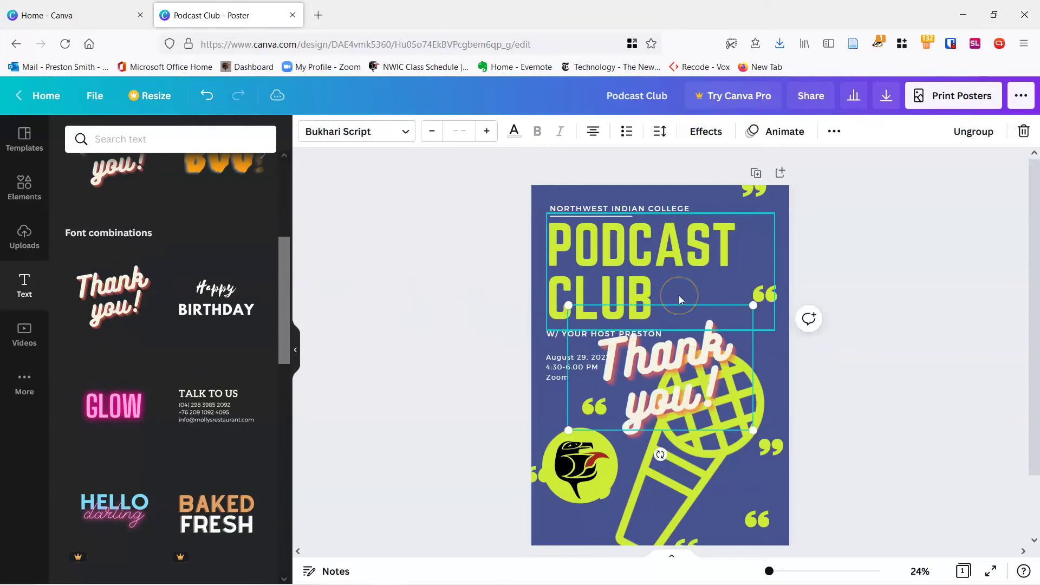
{"action": "key", "text": "Delete"}
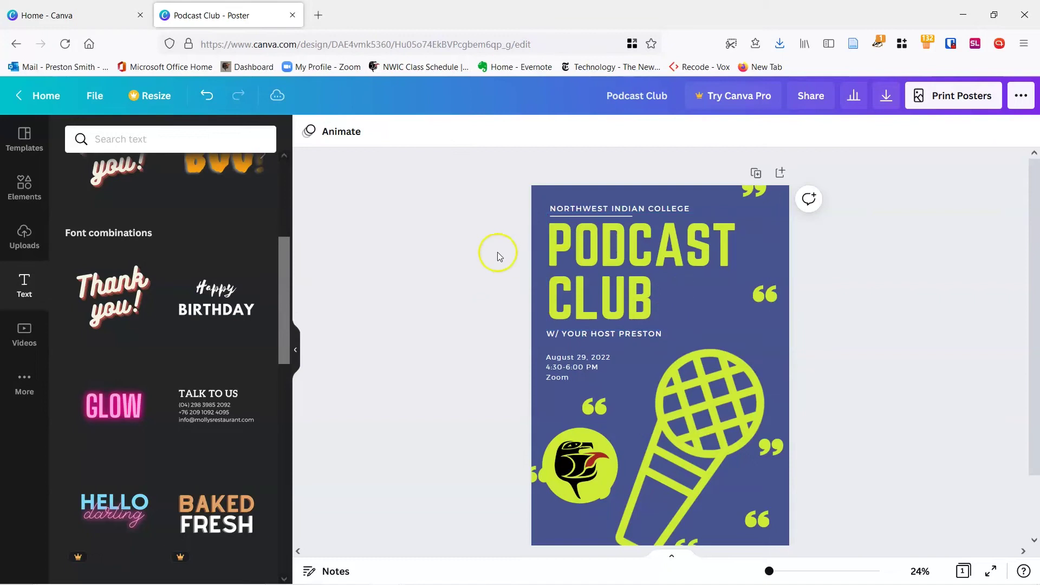
Browse the Videos library, then open More to list apps like QR Code and GIPHY.
{"action": "left_click", "coordinate": [28, 330]}
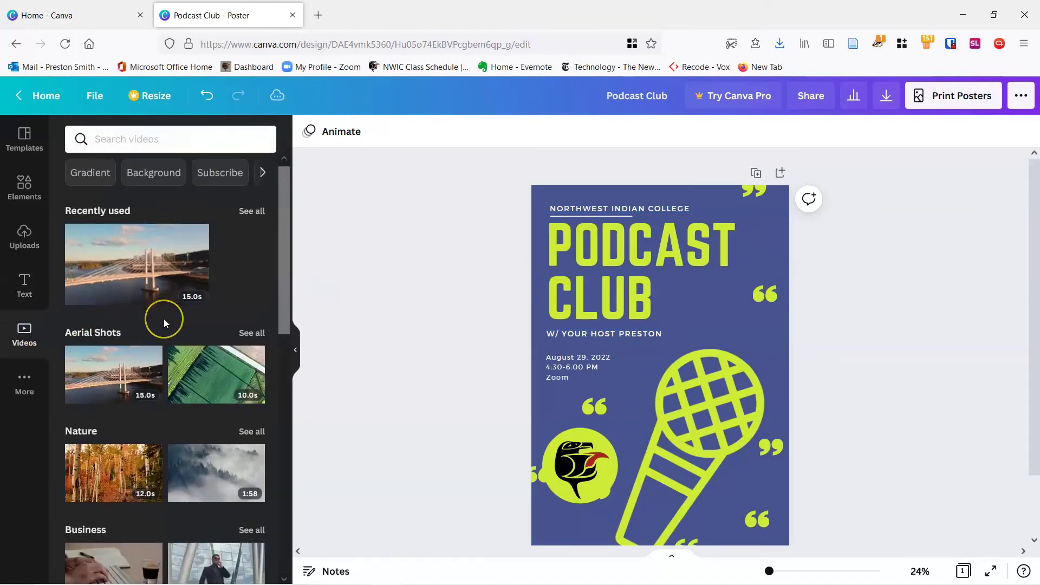
{"action": "scroll", "coordinate": [164, 321], "scroll_direction": "down", "scroll_amount": 2}
{"action": "scroll", "coordinate": [164, 319], "scroll_direction": "down", "scroll_amount": 2}
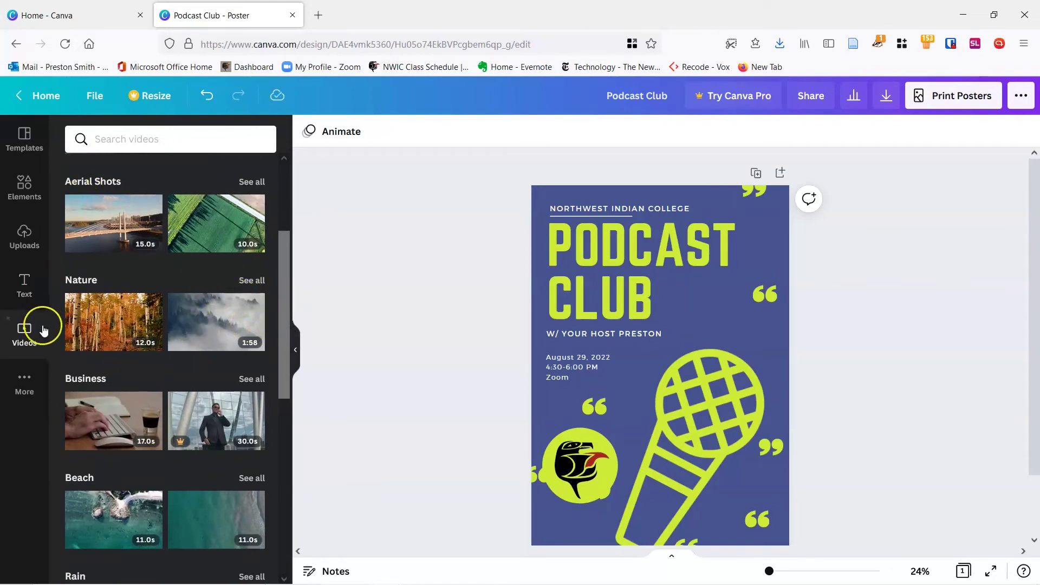
{"action": "left_click", "coordinate": [24, 381]}
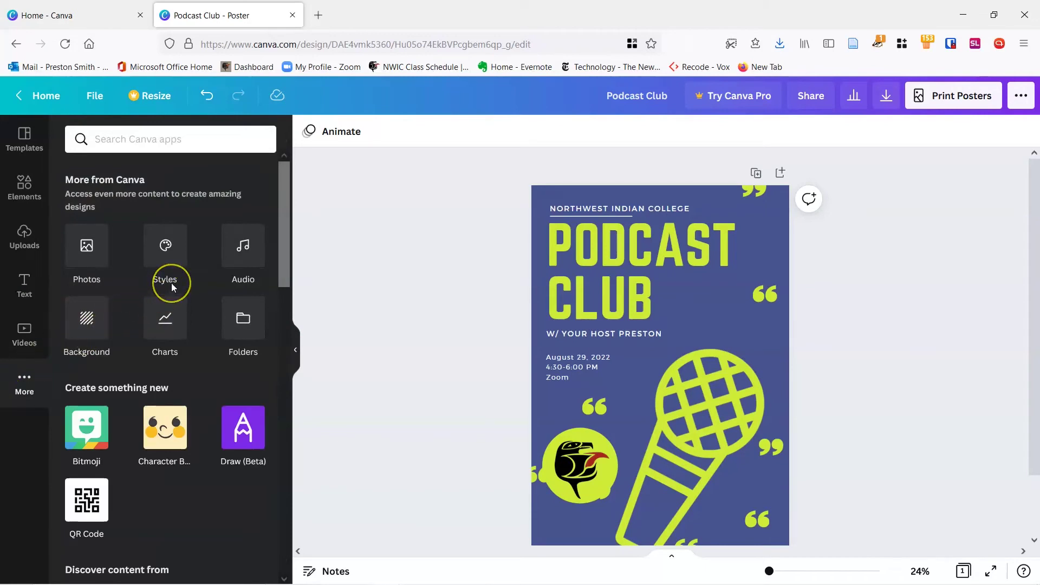
{"action": "scroll", "coordinate": [171, 283], "scroll_direction": "down", "scroll_amount": 2}
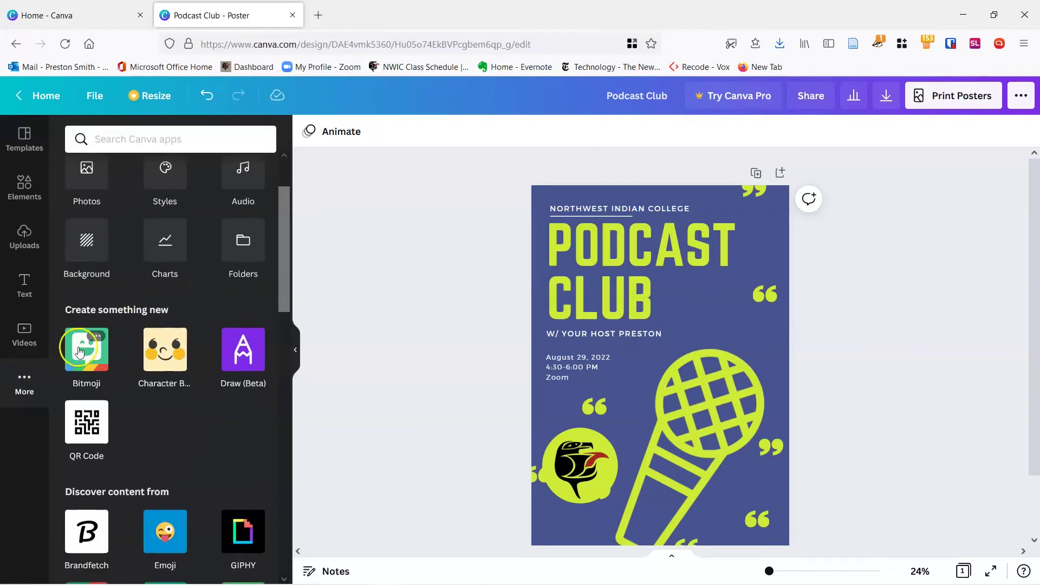
Generate a QR code for thedialpodcast.com and shrink it into the poster's bottom-right corner.
{"action": "left_click", "coordinate": [83, 424]}
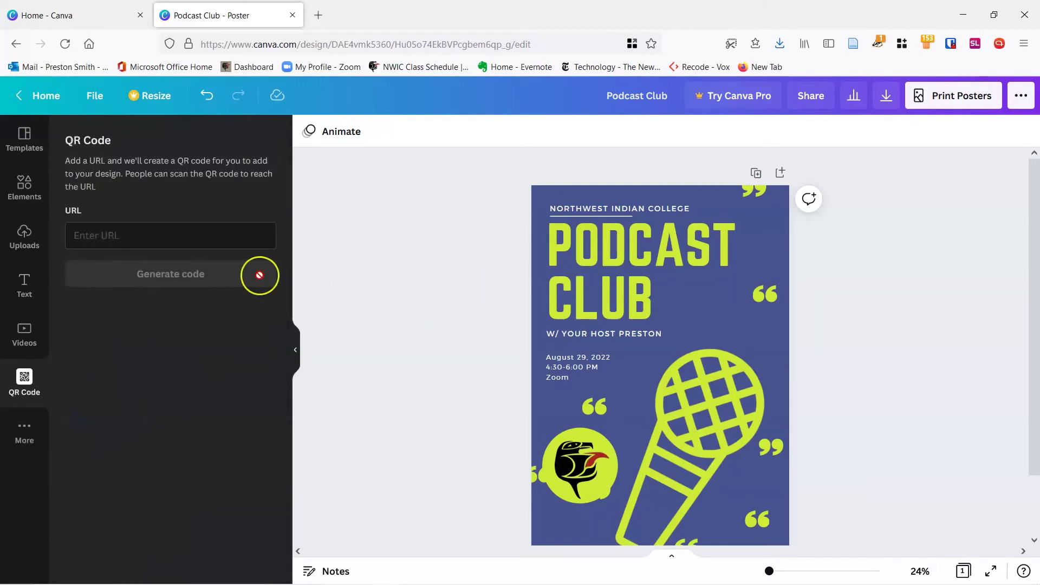
{"action": "left_click", "coordinate": [157, 242]}
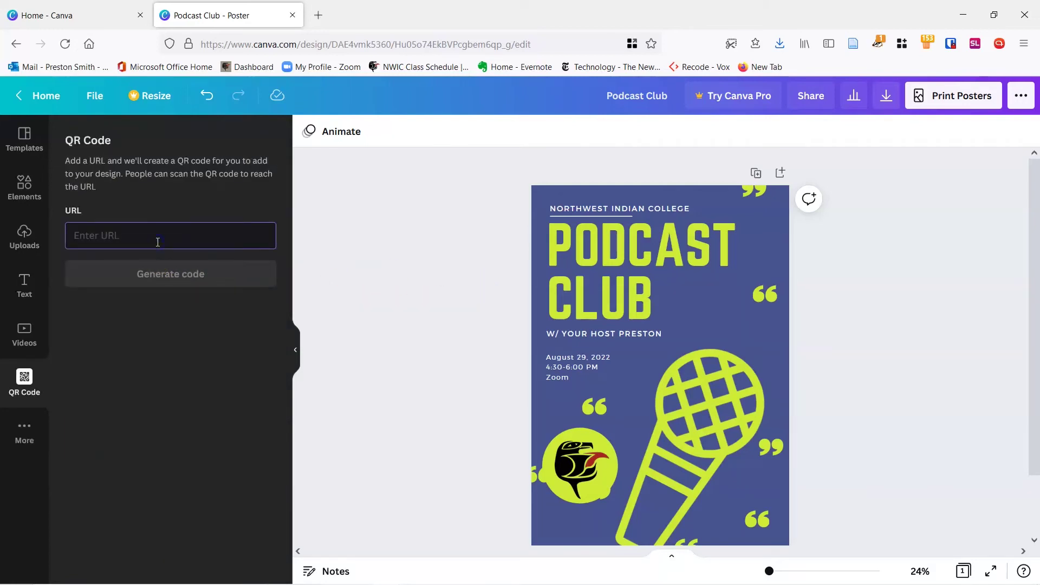
{"action": "type", "text": "thedialpodcast.c"}
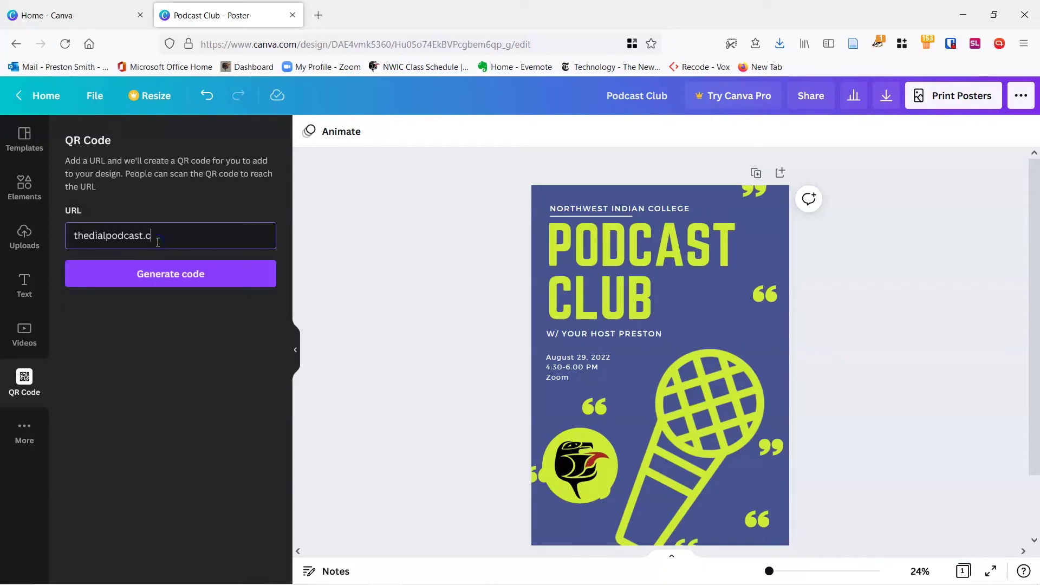
{"action": "type", "text": "om"}
{"action": "left_click", "coordinate": [167, 271]}
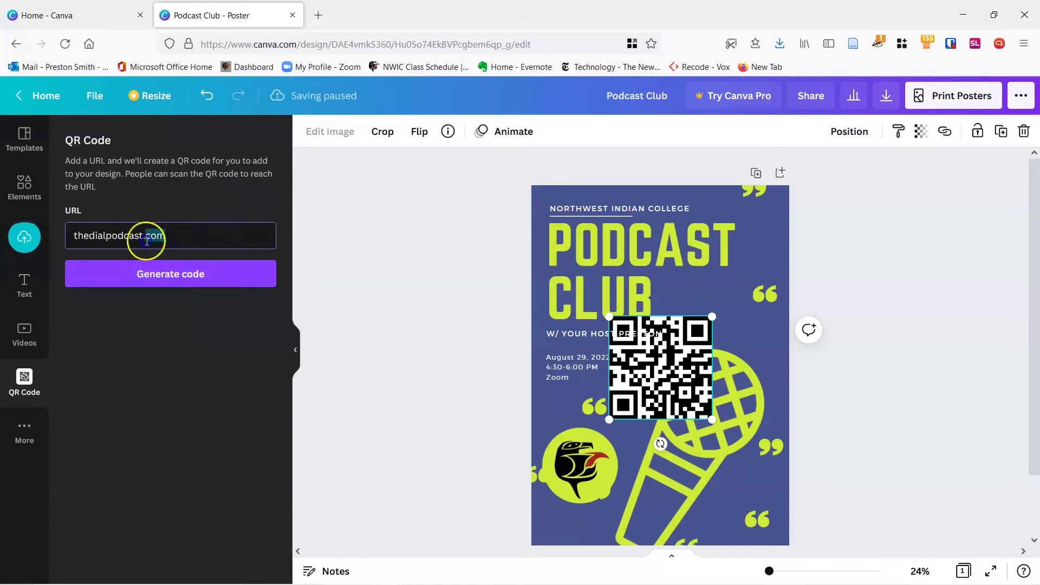
{"action": "left_click_drag", "start_coordinate": [152, 237], "coordinate": [55, 244]}
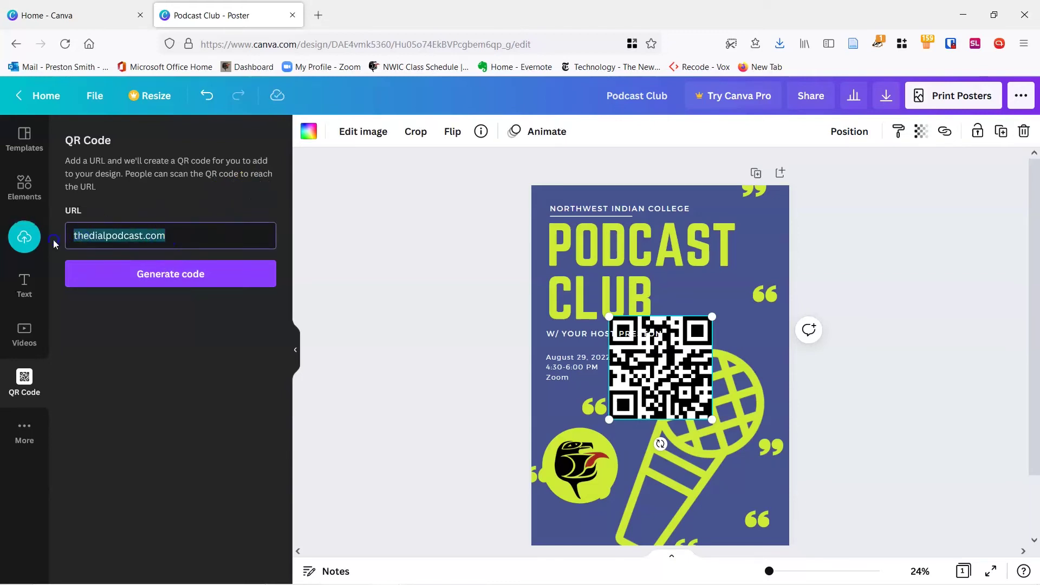
{"action": "left_click", "coordinate": [200, 407]}
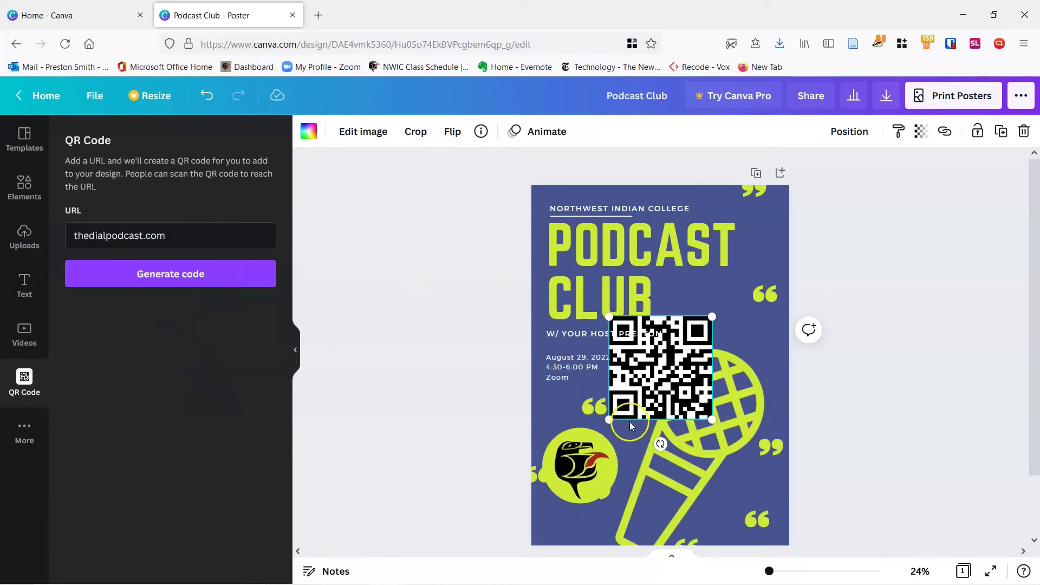
{"action": "left_click_drag", "start_coordinate": [609, 419], "coordinate": [764, 514]}
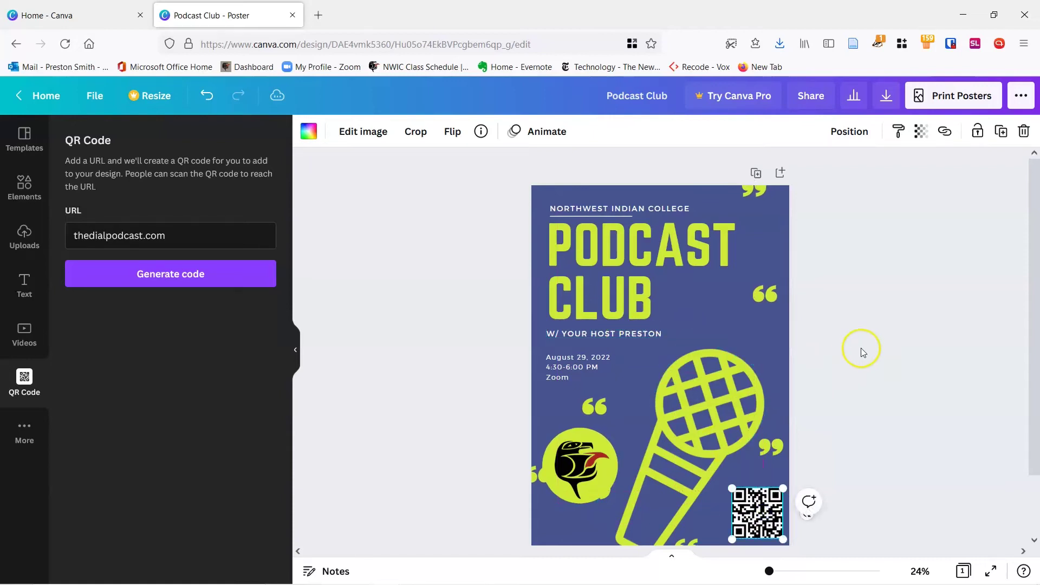
{"action": "left_click", "coordinate": [879, 342]}
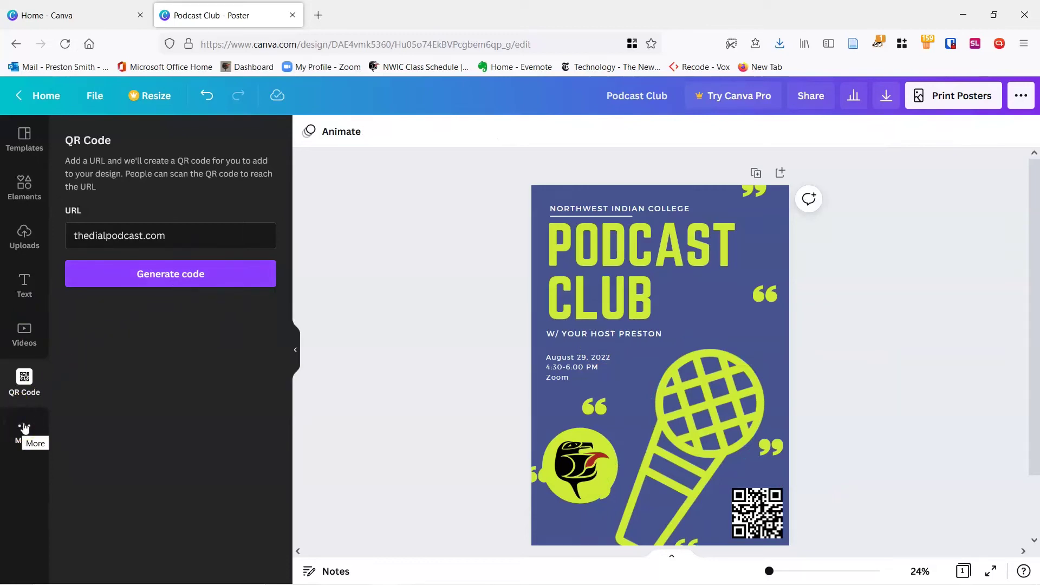
{"action": "left_click", "coordinate": [25, 428]}
{"action": "scroll", "coordinate": [165, 350], "scroll_direction": "down", "scroll_amount": 5}
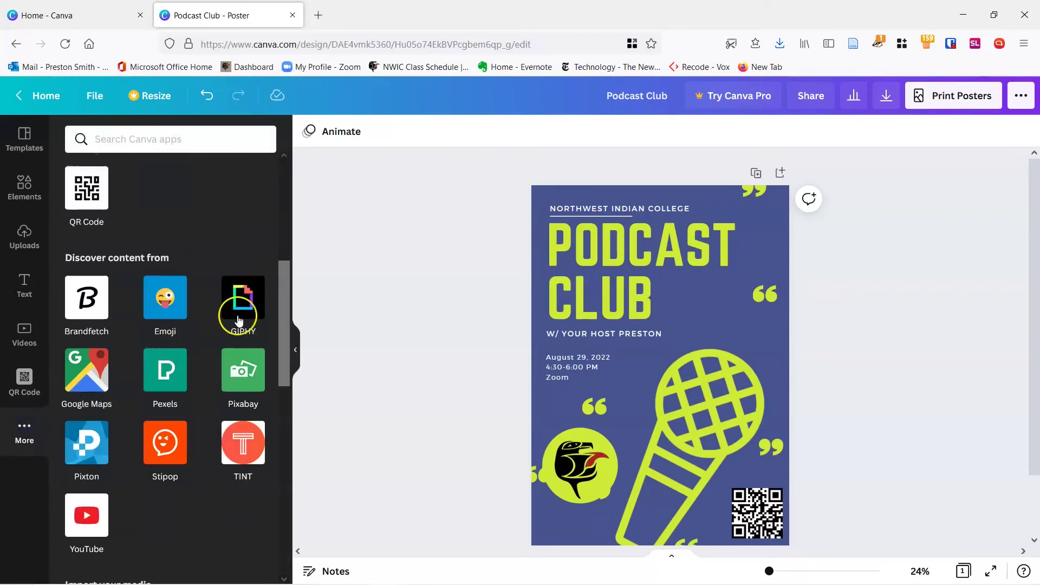
{"action": "scroll", "coordinate": [229, 321], "scroll_direction": "down", "scroll_amount": 2}
{"action": "scroll", "coordinate": [228, 320], "scroll_direction": "down", "scroll_amount": 2}
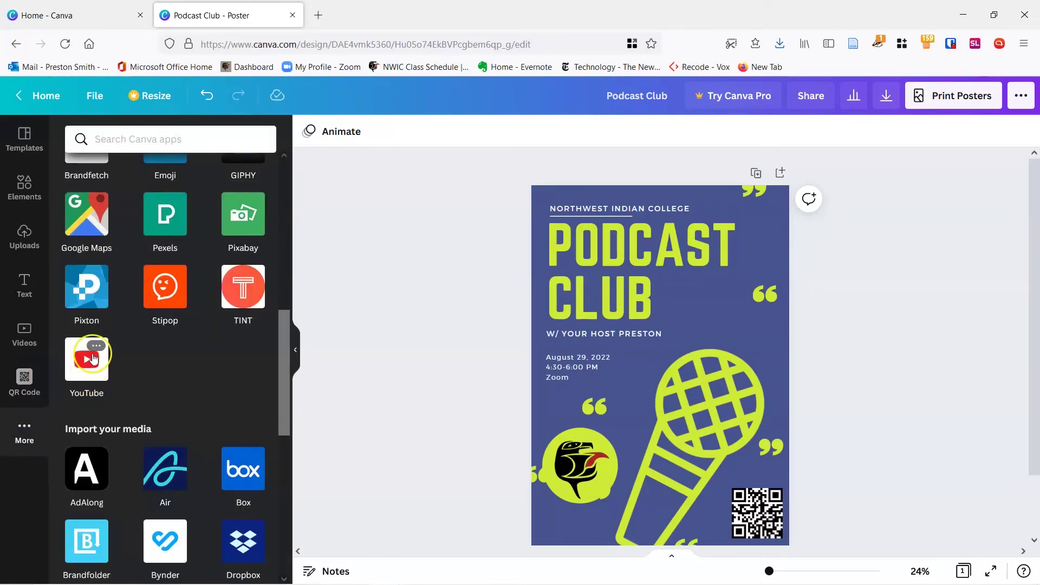
{"action": "scroll", "coordinate": [158, 366], "scroll_direction": "down", "scroll_amount": 2}
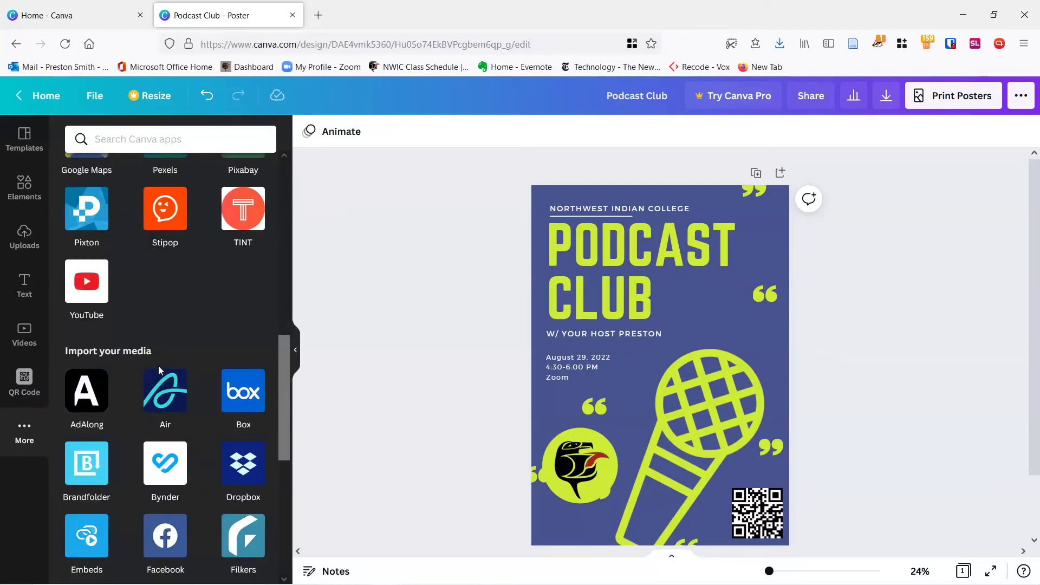
{"action": "scroll", "coordinate": [158, 365], "scroll_direction": "down", "scroll_amount": 8}
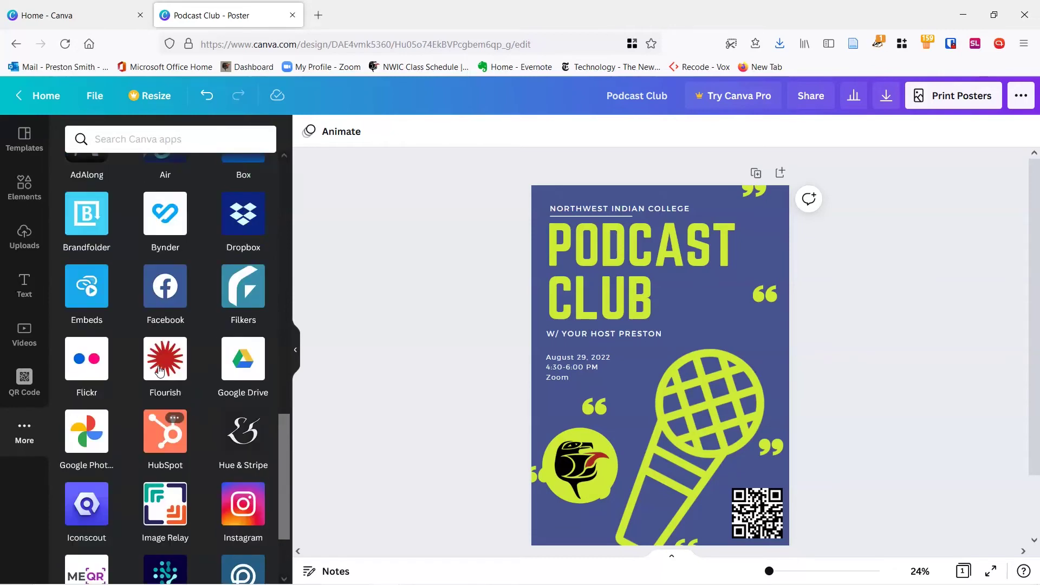
{"action": "scroll", "coordinate": [160, 371], "scroll_direction": "up", "scroll_amount": 1}
{"action": "scroll", "coordinate": [160, 371], "scroll_direction": "down", "scroll_amount": 3}
{"action": "scroll", "coordinate": [160, 371], "scroll_direction": "up", "scroll_amount": 18}
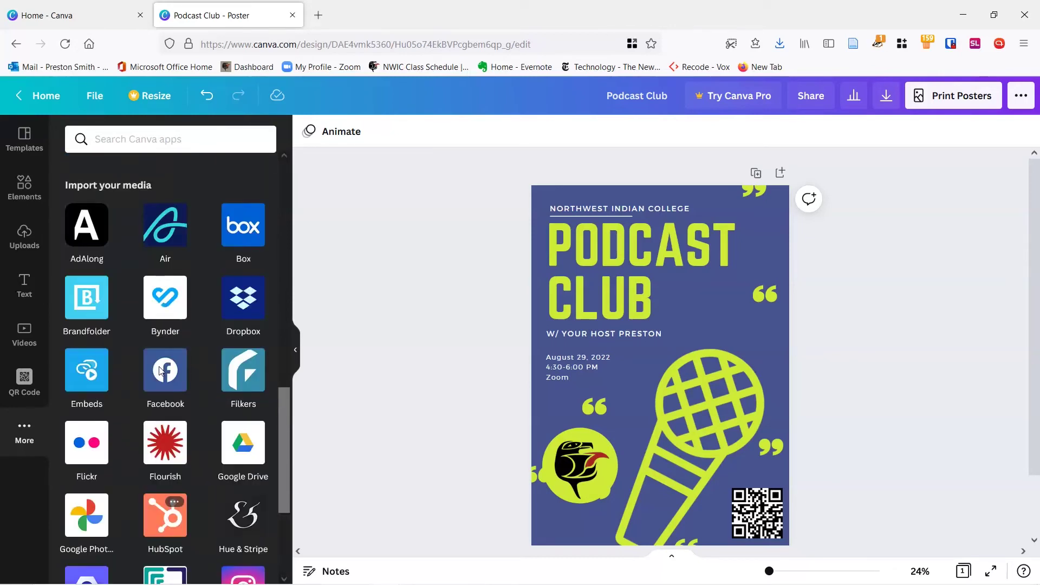
{"action": "scroll", "coordinate": [160, 370], "scroll_direction": "up", "scroll_amount": 5}
{"action": "left_click", "coordinate": [187, 325]}
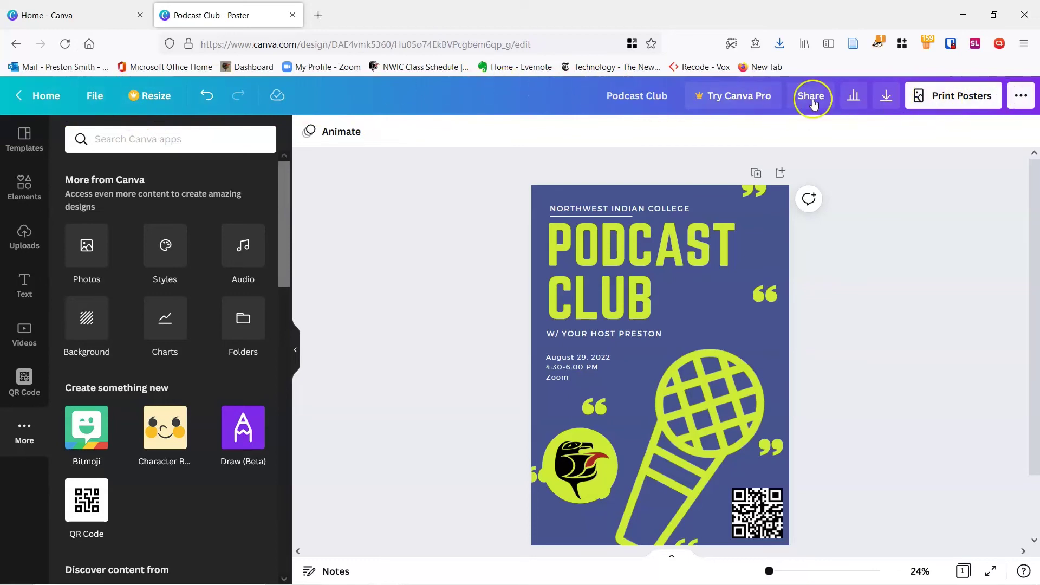
Turn on guides and rulers from the File menu.
{"action": "left_click", "coordinate": [95, 99]}
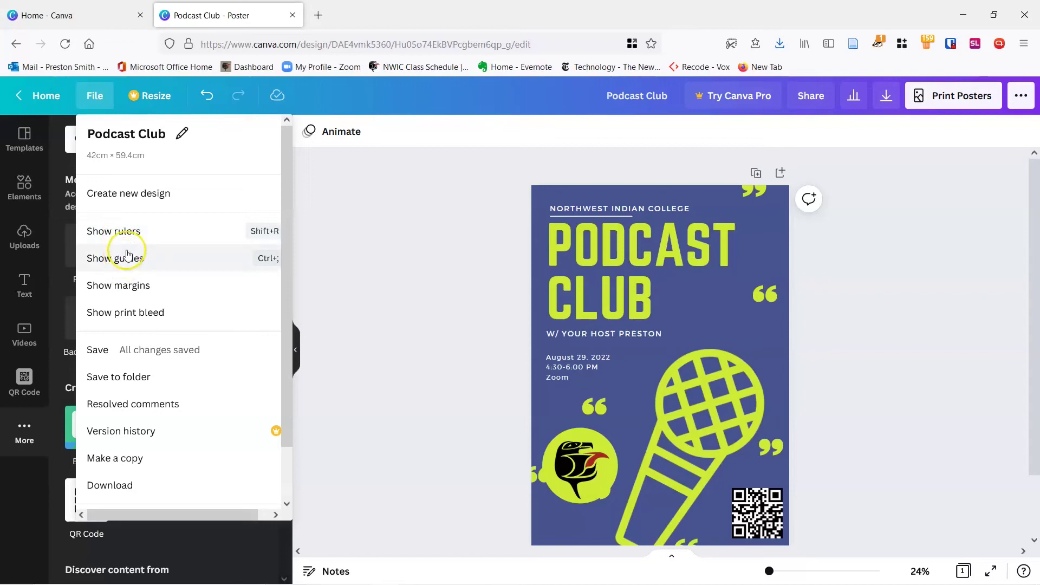
{"action": "left_click", "coordinate": [127, 258]}
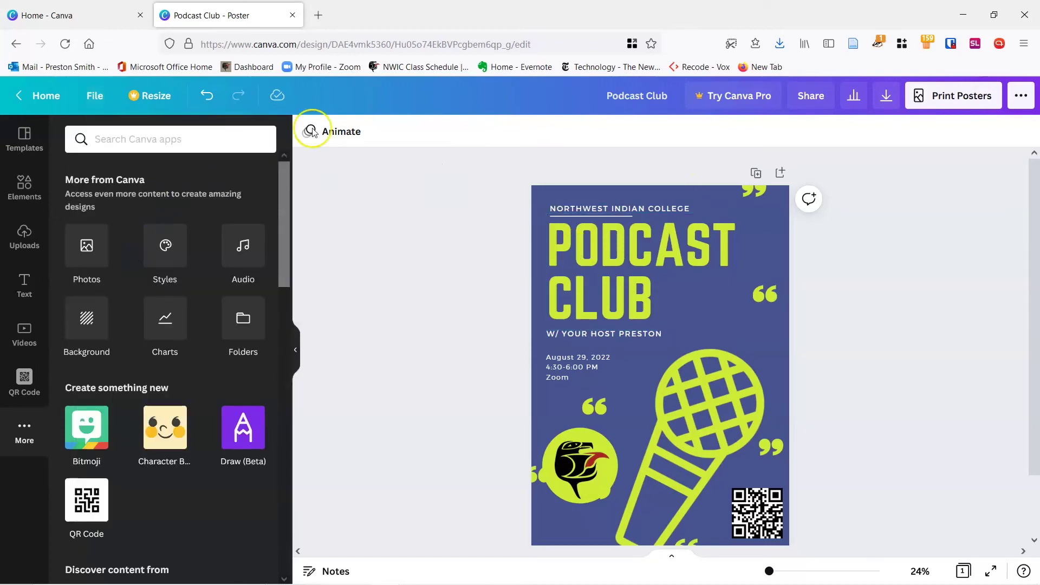
{"action": "left_click", "coordinate": [94, 95]}
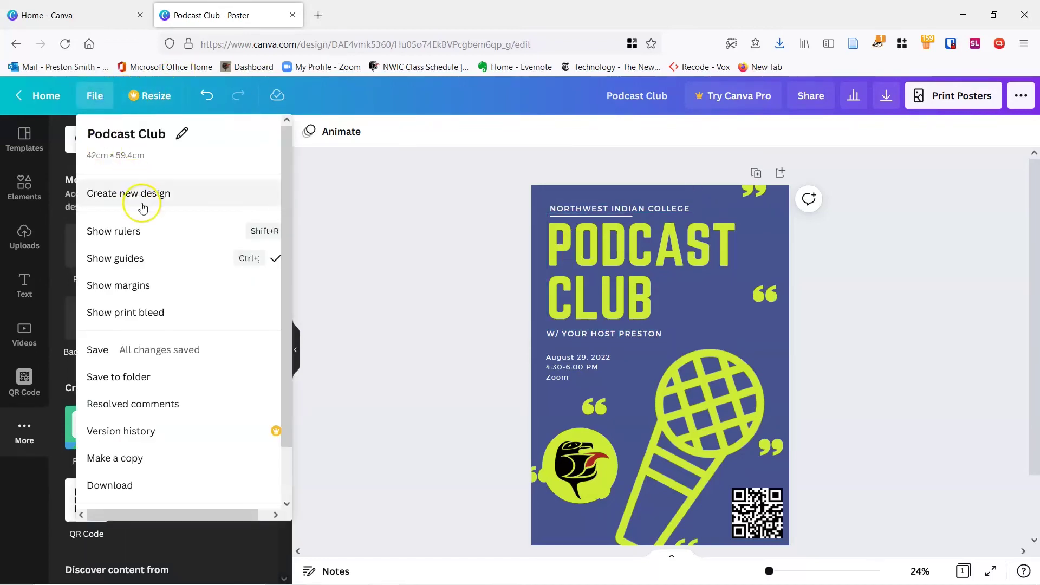
{"action": "left_click", "coordinate": [132, 232]}
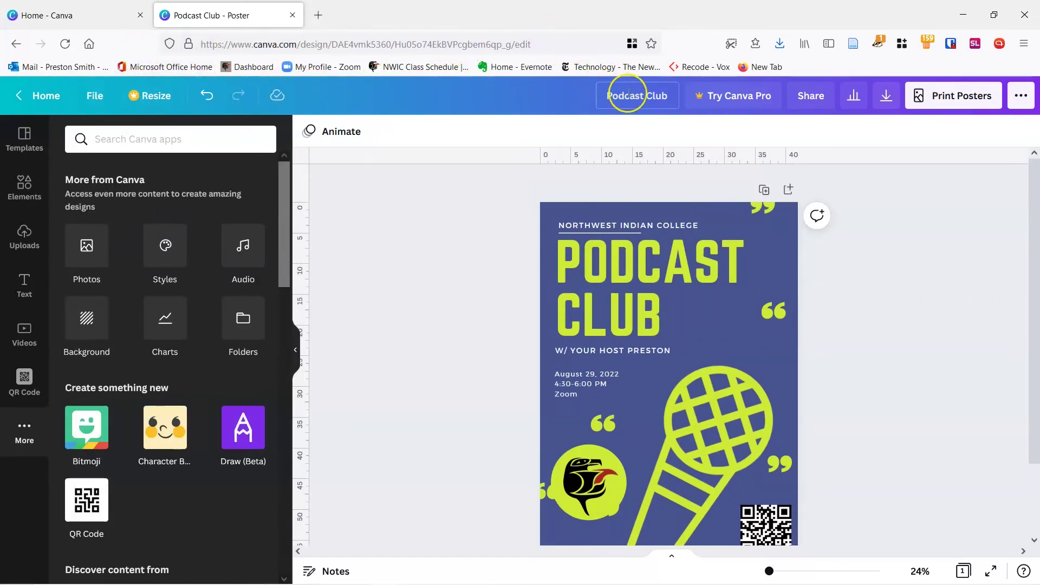
Check the Podcast Club design title, leave it unchanged, and open the Share options.
{"action": "left_click", "coordinate": [654, 96]}
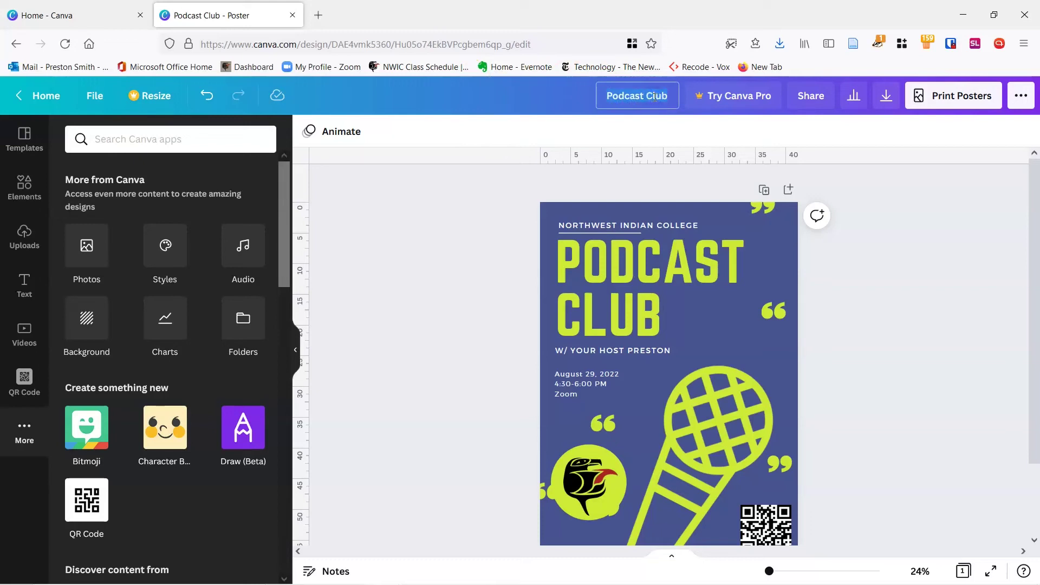
{"action": "left_click", "coordinate": [698, 110]}
{"action": "left_click", "coordinate": [812, 97]}
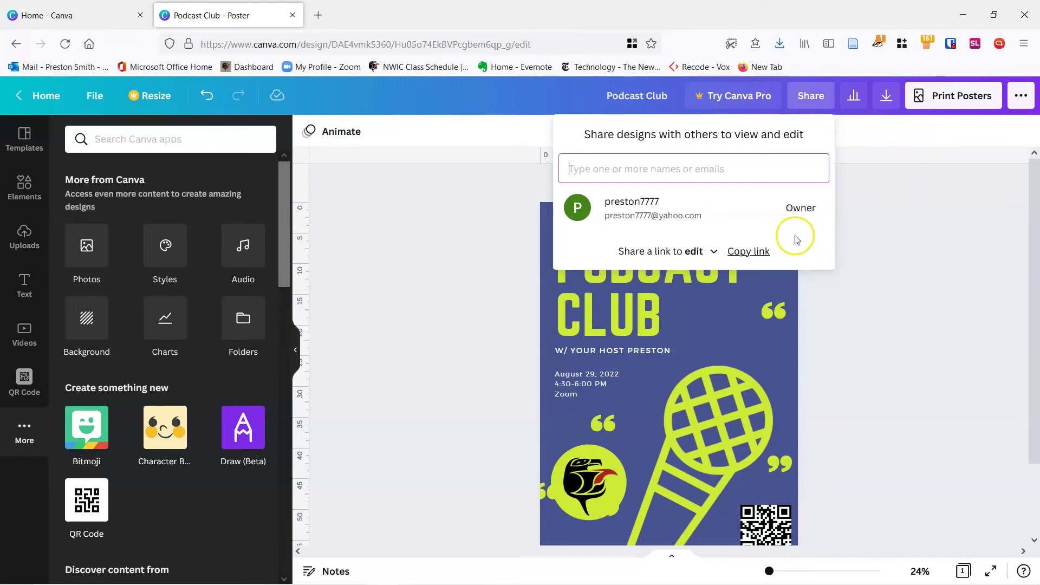
Review the share link permissions and copy the design's share link.
{"action": "left_click", "coordinate": [715, 251]}
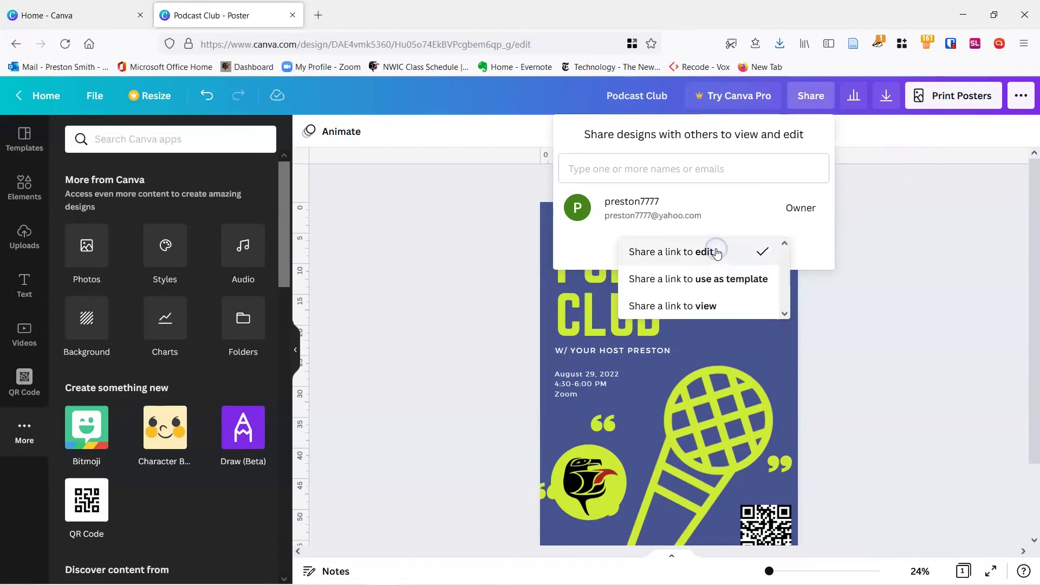
{"action": "left_click", "coordinate": [727, 209]}
{"action": "left_click", "coordinate": [748, 252]}
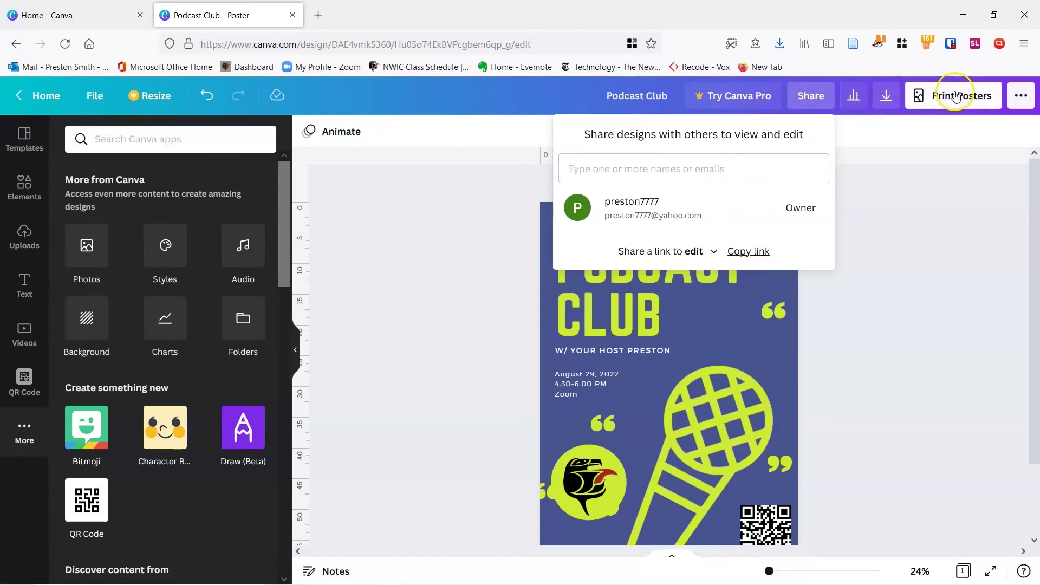
Browse the full list of publishing options, then close it.
{"action": "left_click", "coordinate": [937, 98]}
{"action": "left_click", "coordinate": [1018, 97]}
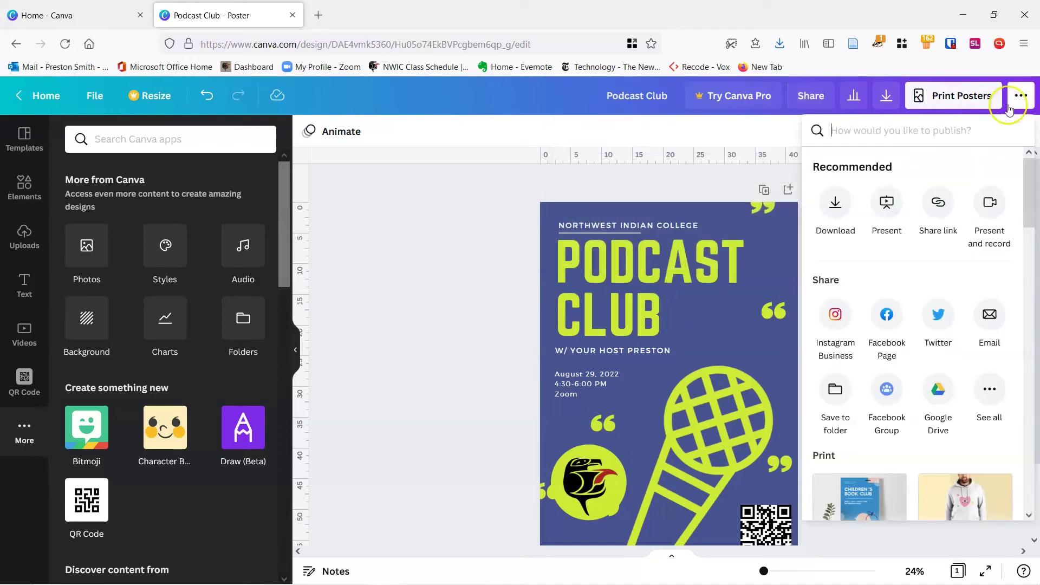
{"action": "left_click", "coordinate": [938, 218]}
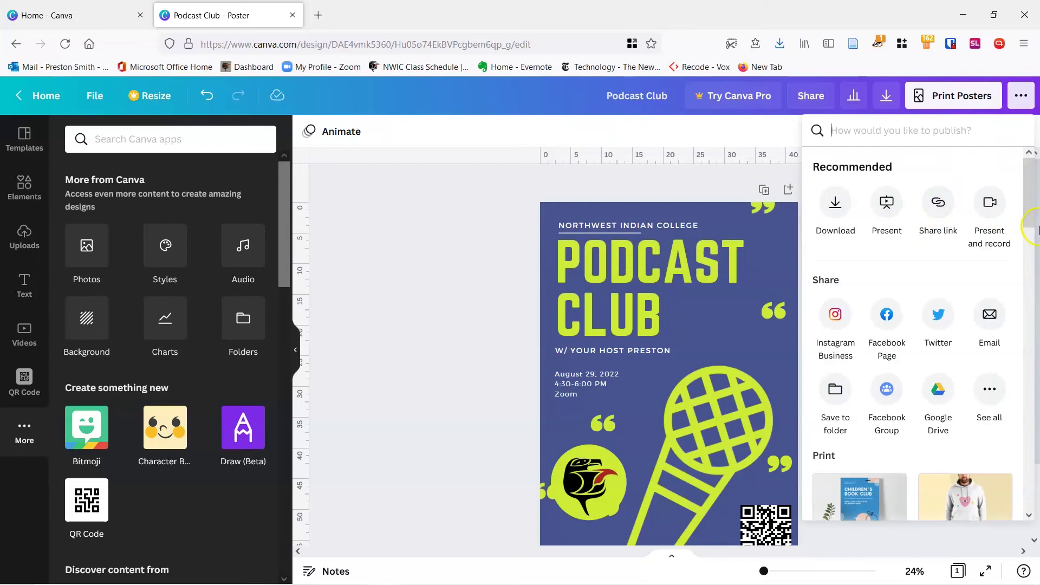
{"action": "scroll", "coordinate": [971, 284], "scroll_direction": "down", "scroll_amount": 3}
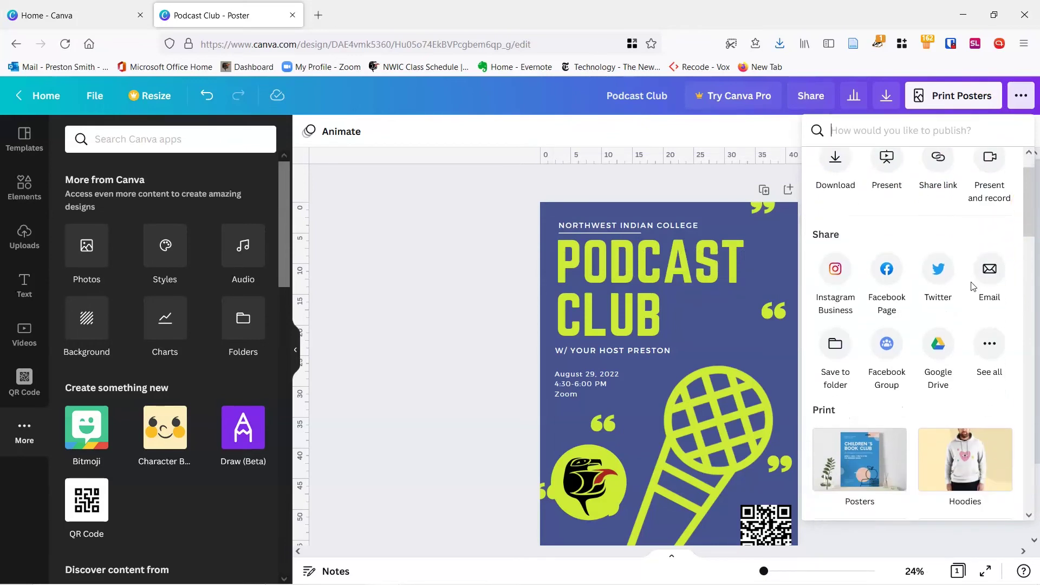
{"action": "scroll", "coordinate": [942, 268], "scroll_direction": "up", "scroll_amount": 3}
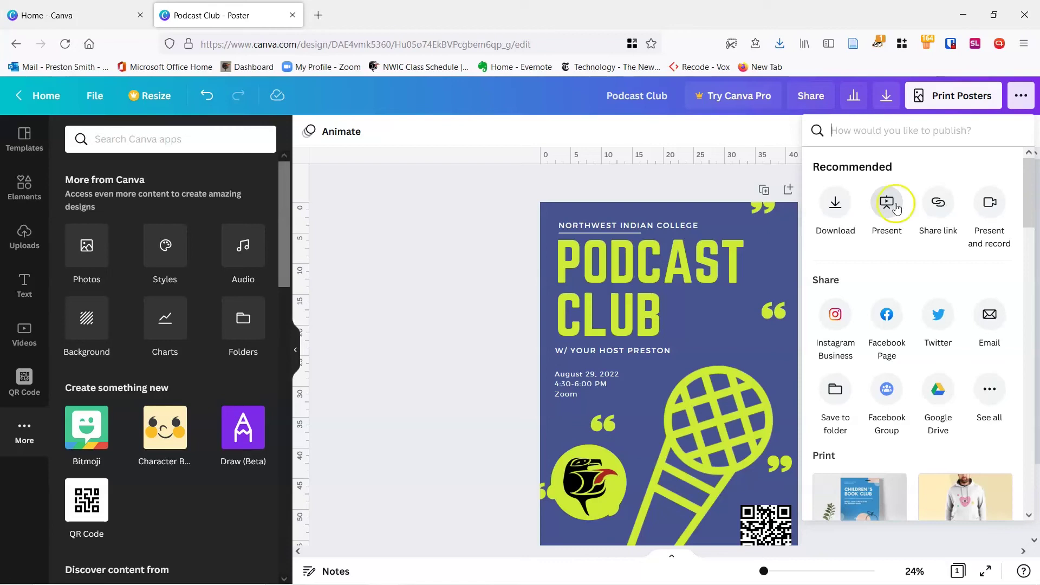
{"action": "scroll", "coordinate": [936, 262], "scroll_direction": "down", "scroll_amount": 1}
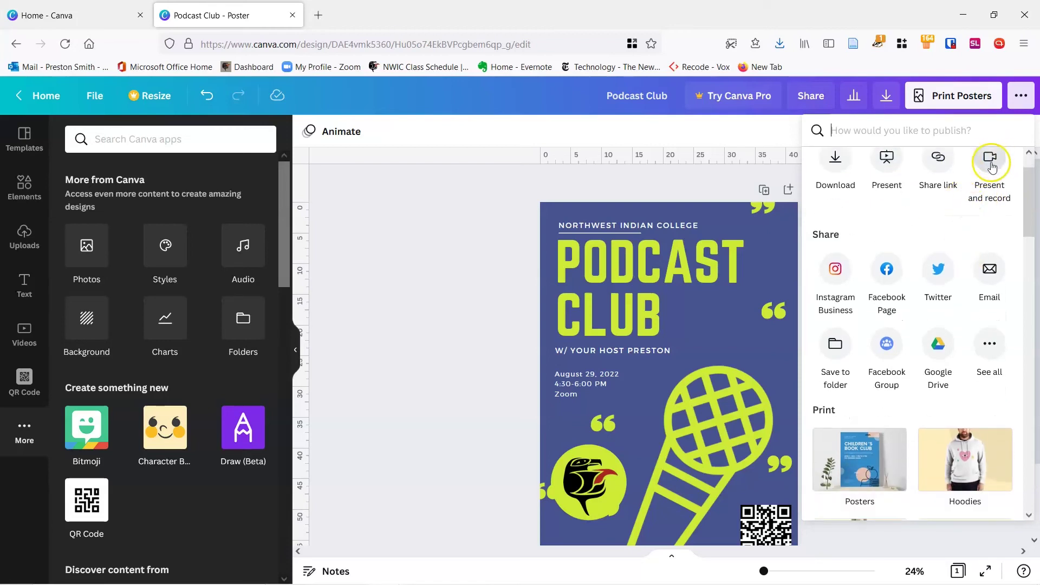
{"action": "scroll", "coordinate": [981, 218], "scroll_direction": "down", "scroll_amount": 1}
{"action": "scroll", "coordinate": [981, 218], "scroll_direction": "up", "scroll_amount": 2}
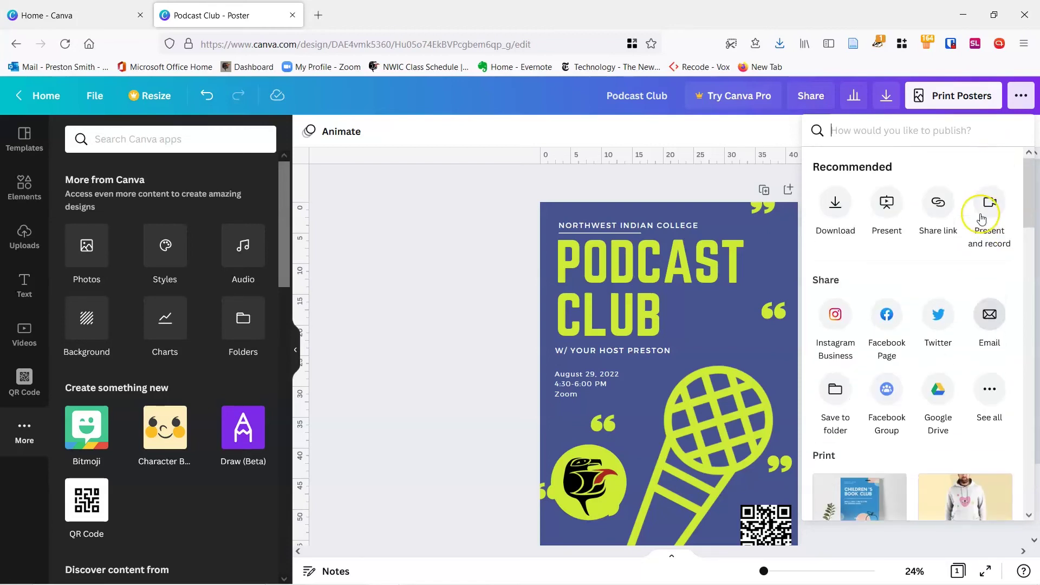
{"action": "left_click", "coordinate": [690, 131]}
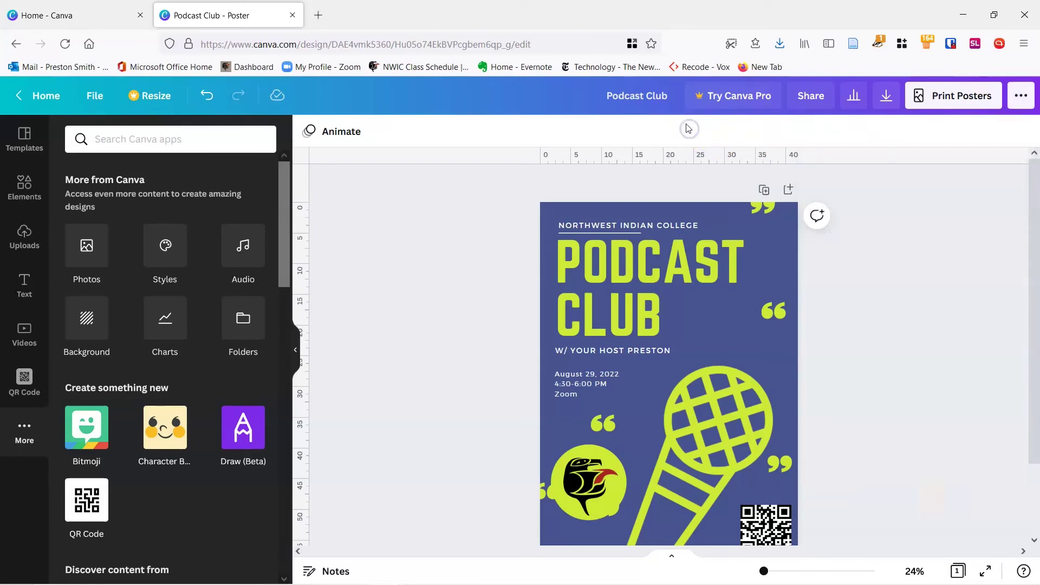
{"action": "left_click", "coordinate": [886, 99]}
Download the poster as a PNG, dismissing the print offer and the file-opening prompt.
{"action": "left_click", "coordinate": [885, 99]}
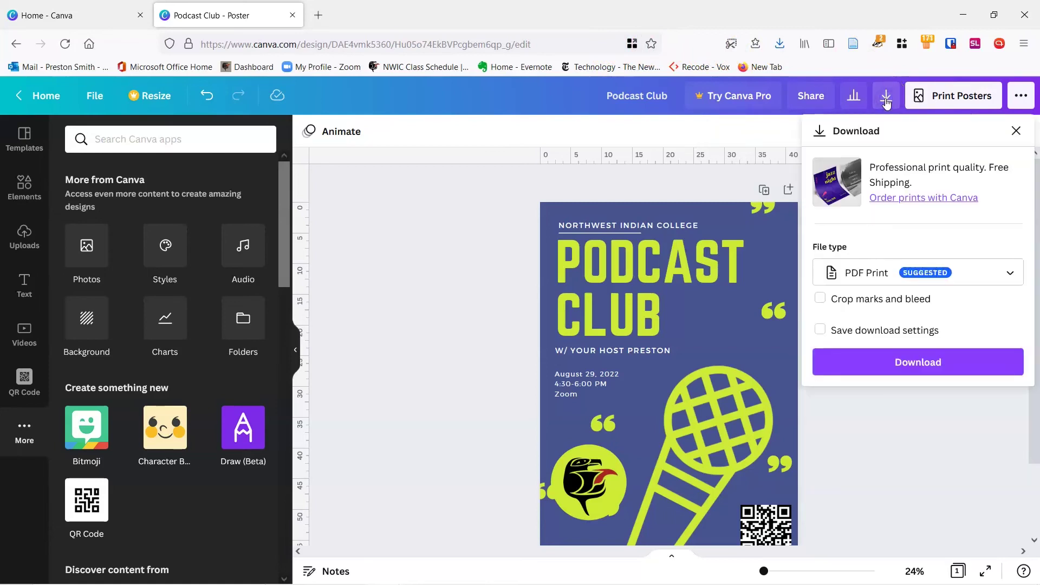
{"action": "left_click", "coordinate": [1011, 276]}
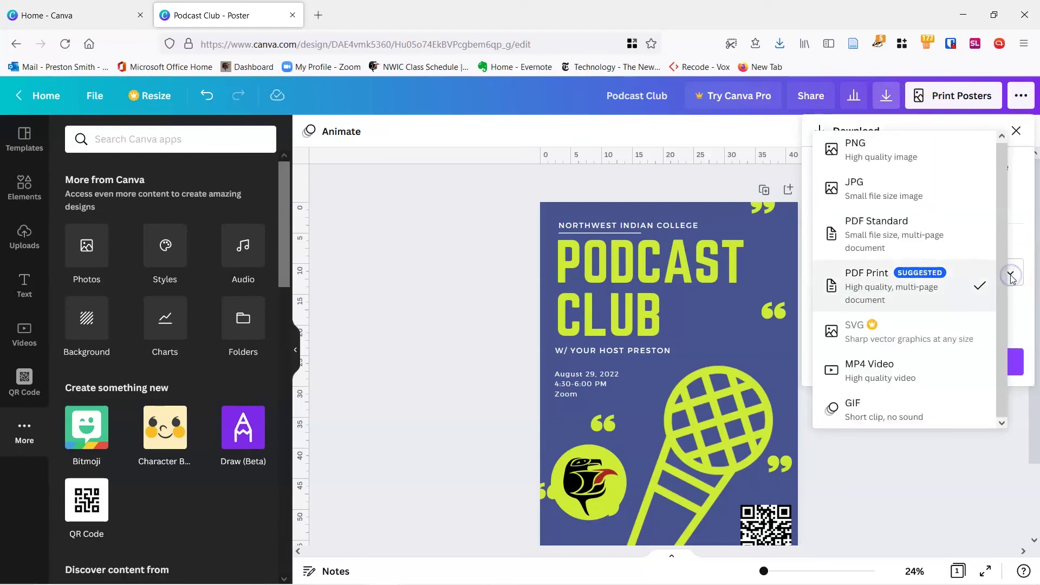
{"action": "left_click", "coordinate": [883, 156]}
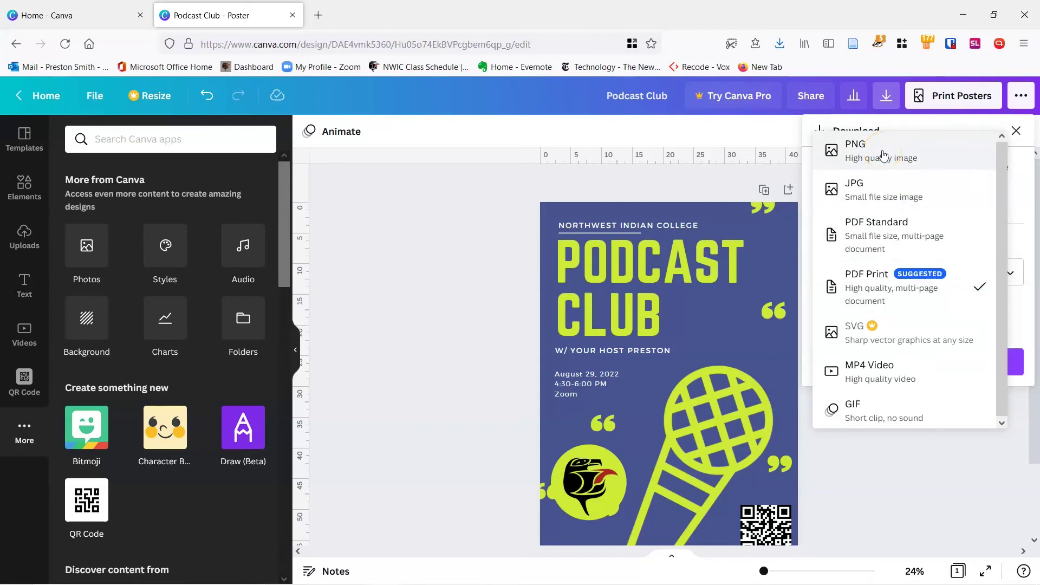
{"action": "left_click", "coordinate": [882, 154]}
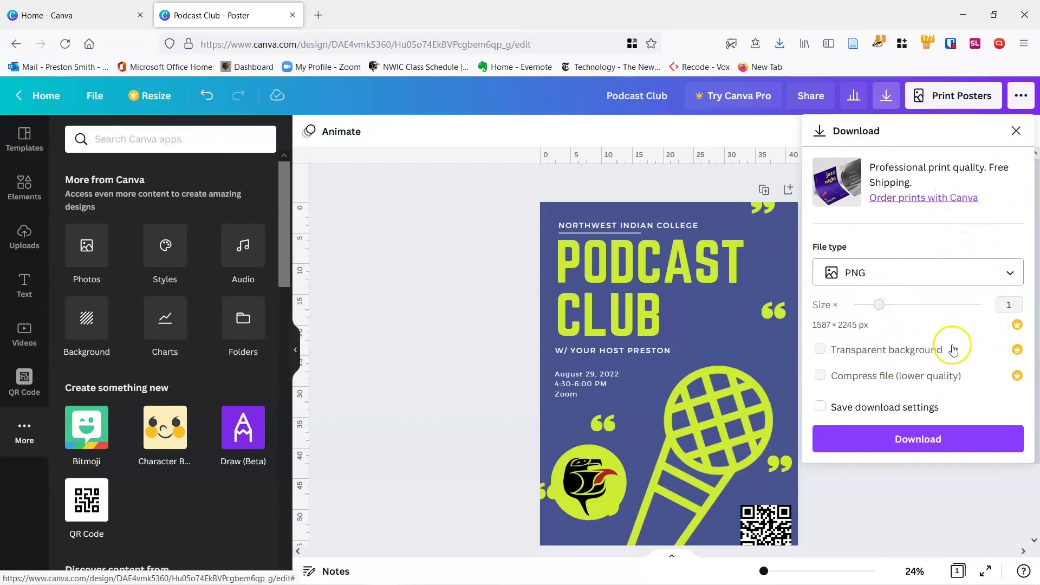
{"action": "left_click", "coordinate": [938, 438]}
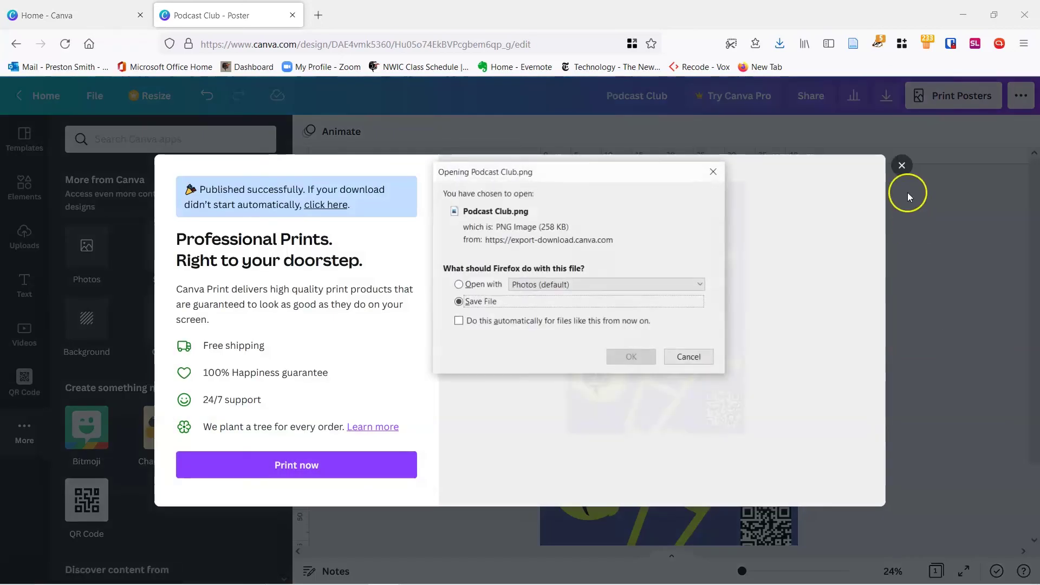
{"action": "left_click", "coordinate": [901, 165]}
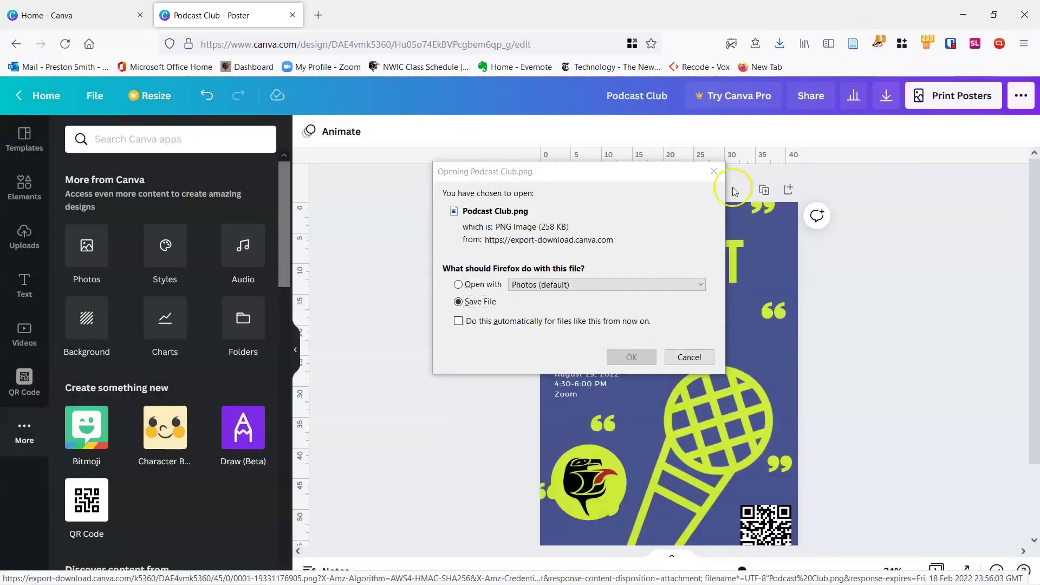
{"action": "left_click", "coordinate": [691, 356]}
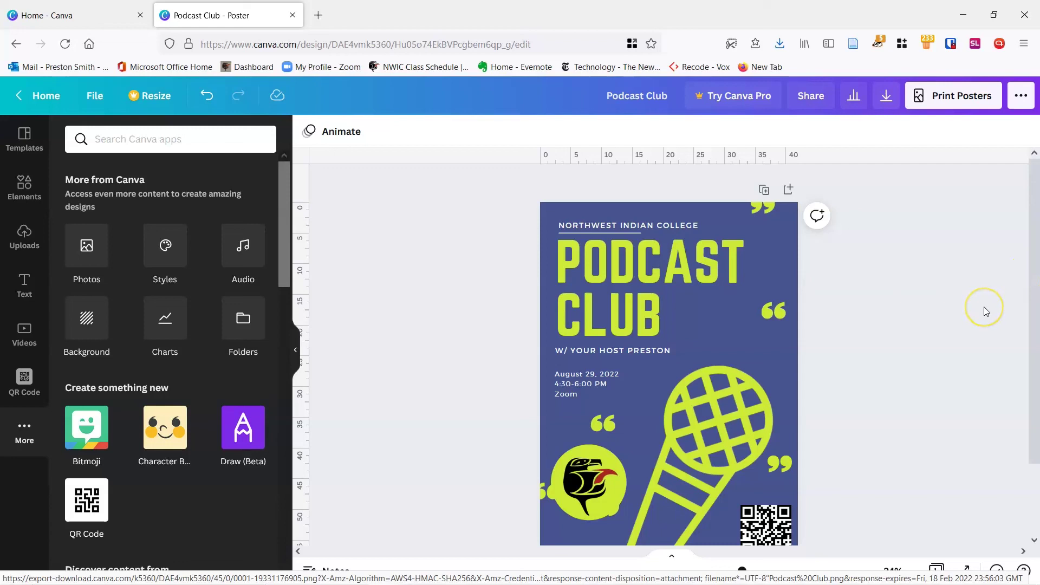
{"action": "scroll", "coordinate": [983, 310], "scroll_direction": "down", "scroll_amount": 1}
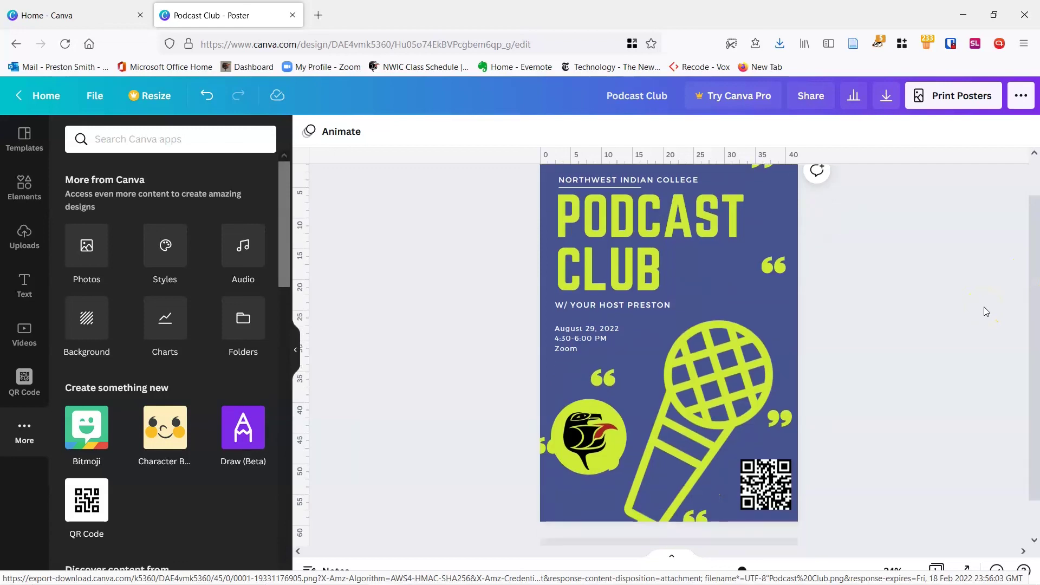